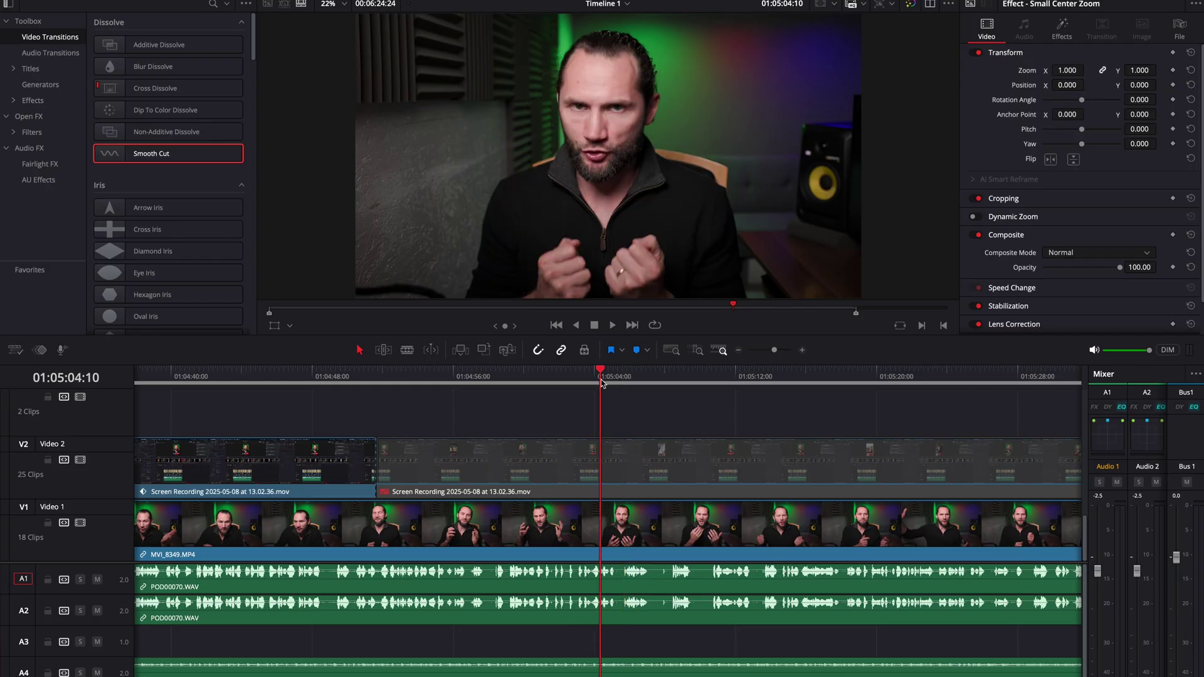
Step: Play back the footage and park the playhead at 01:05:05:07
key(space)
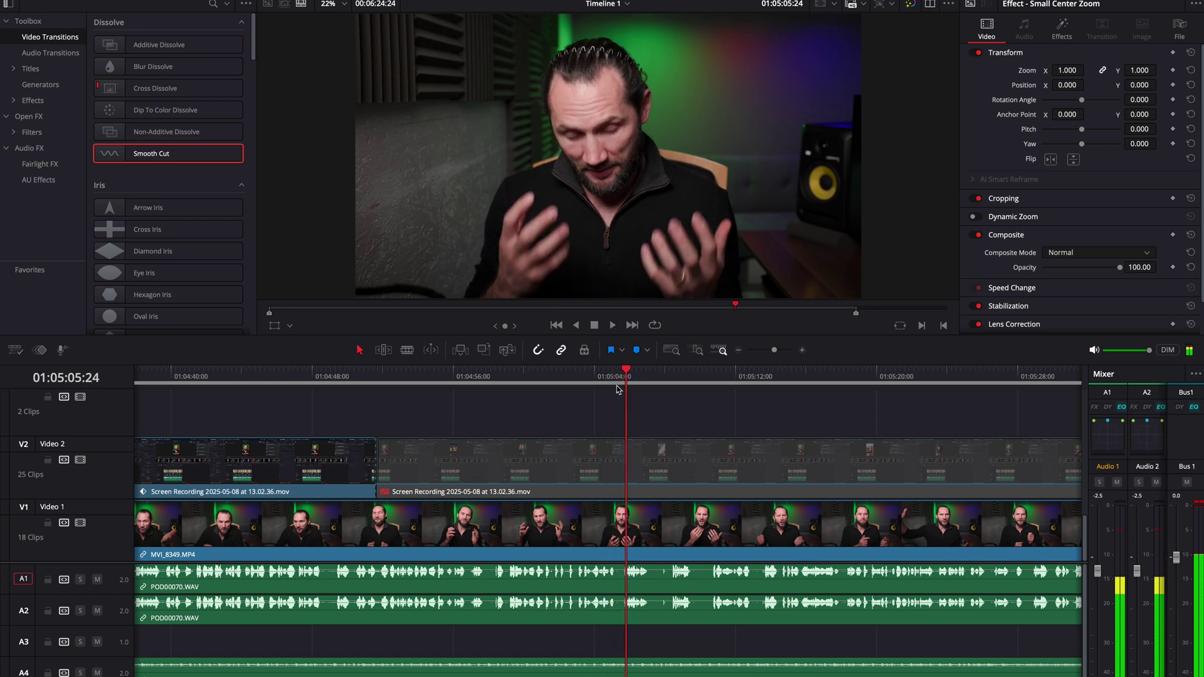
click(614, 381)
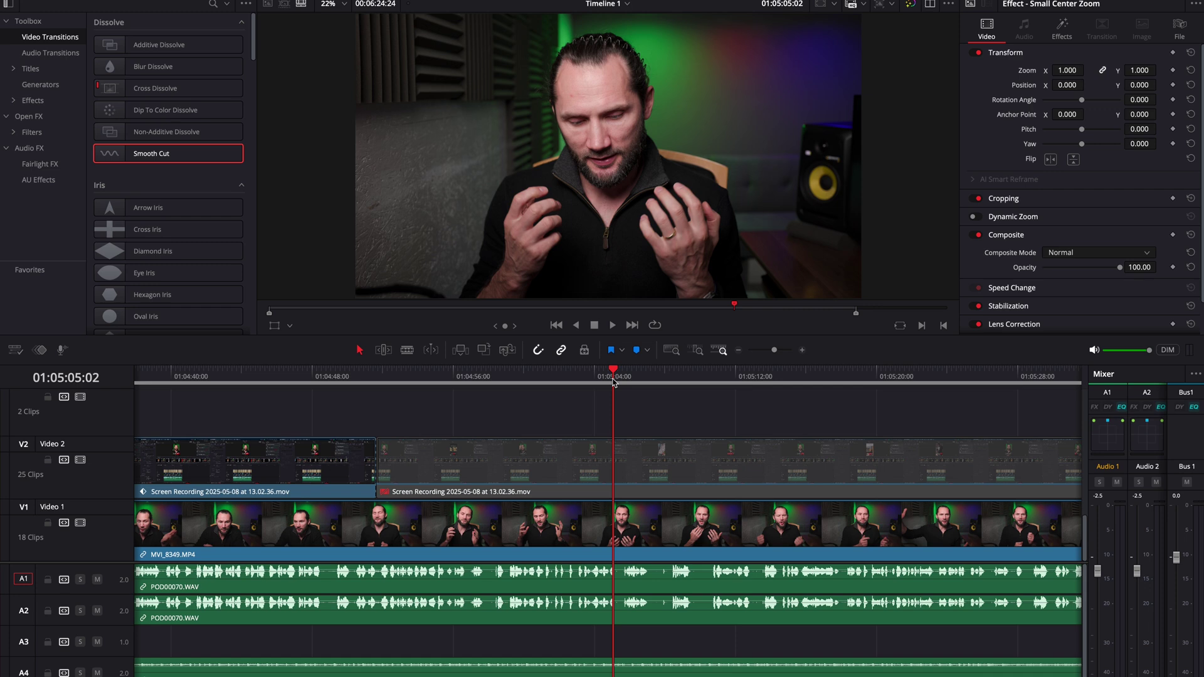
drag(612, 381, 615, 368)
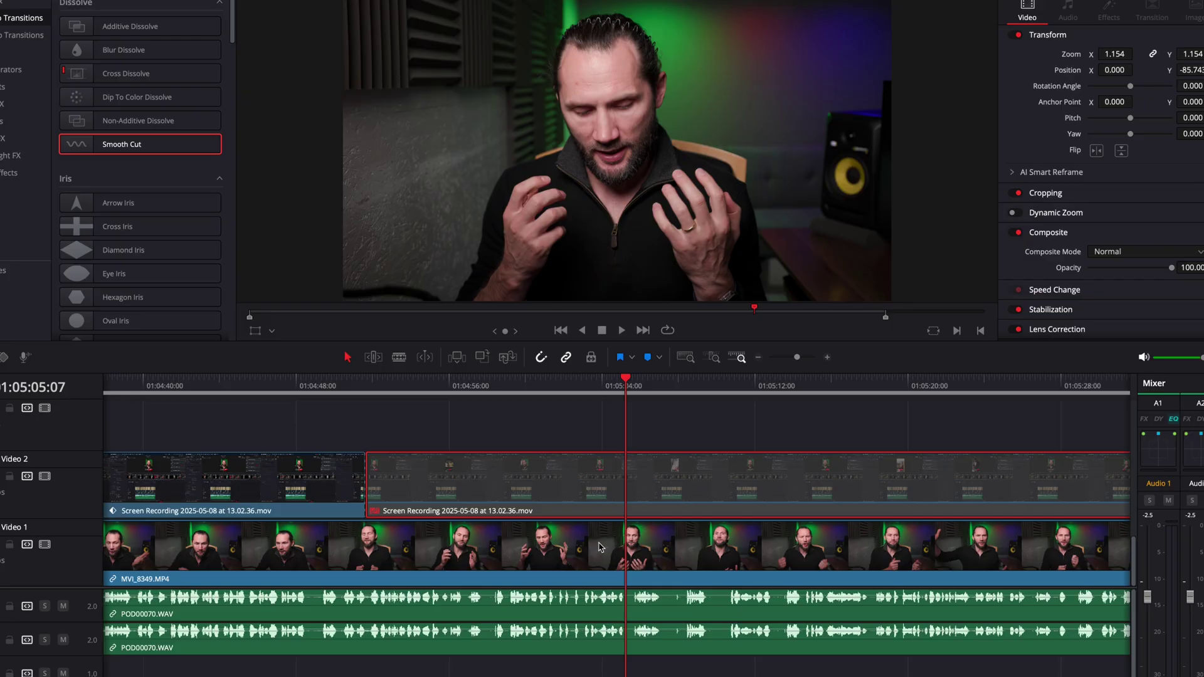
Step: Link the MVI_8349.MP4 talking-head clip with the screen recording clip
click(598, 548)
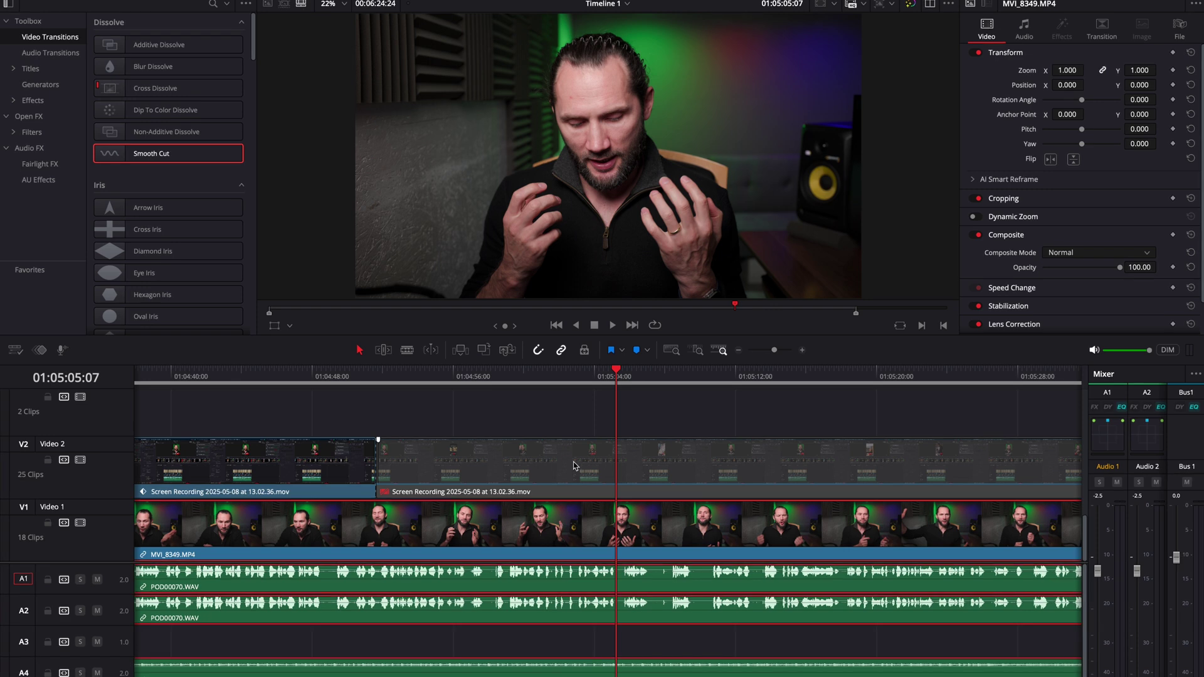
click(571, 462)
click(581, 538)
super+click(584, 431)
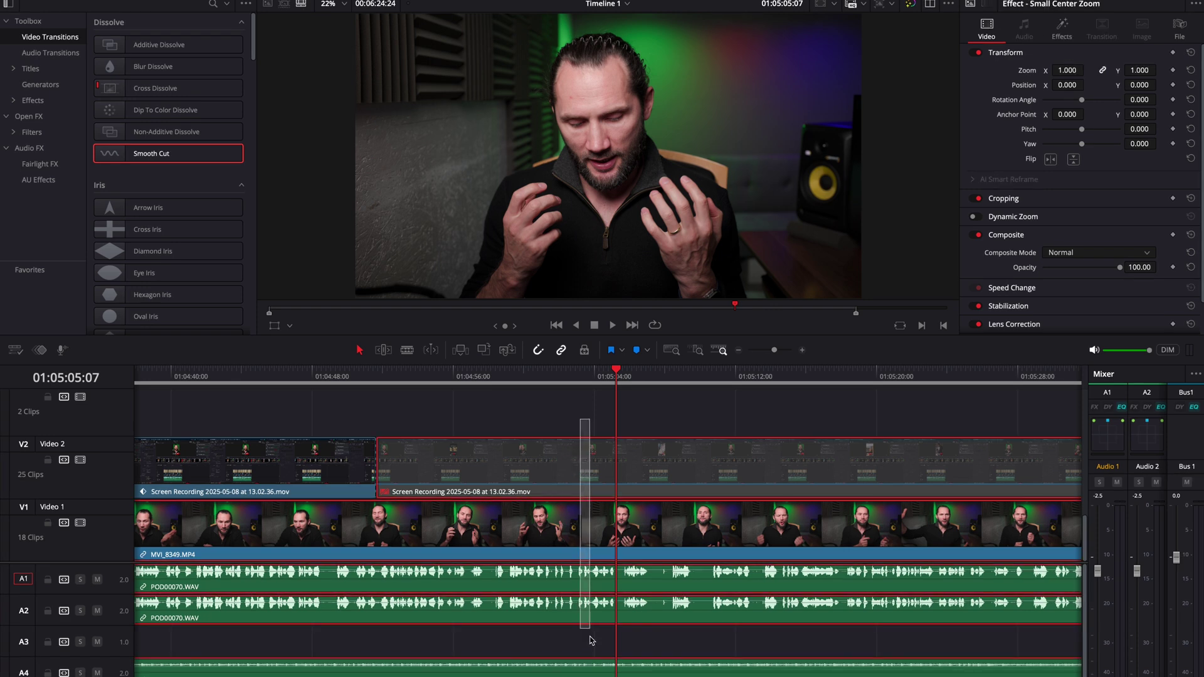
right_click(566, 472)
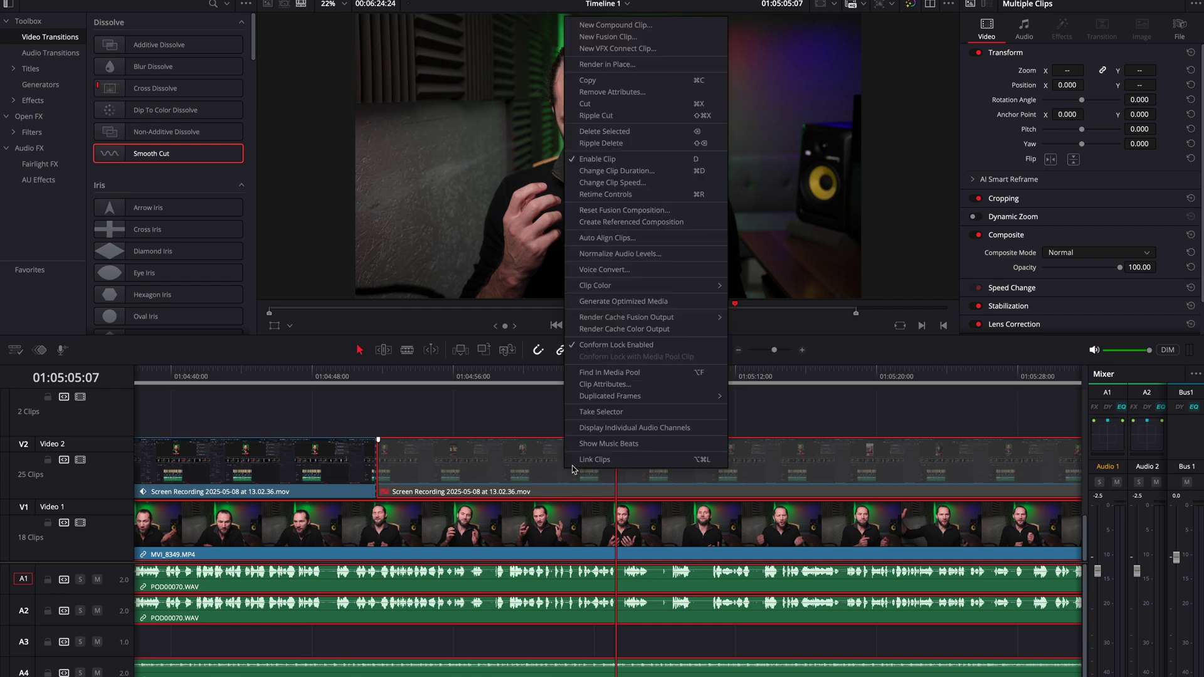
click(583, 462)
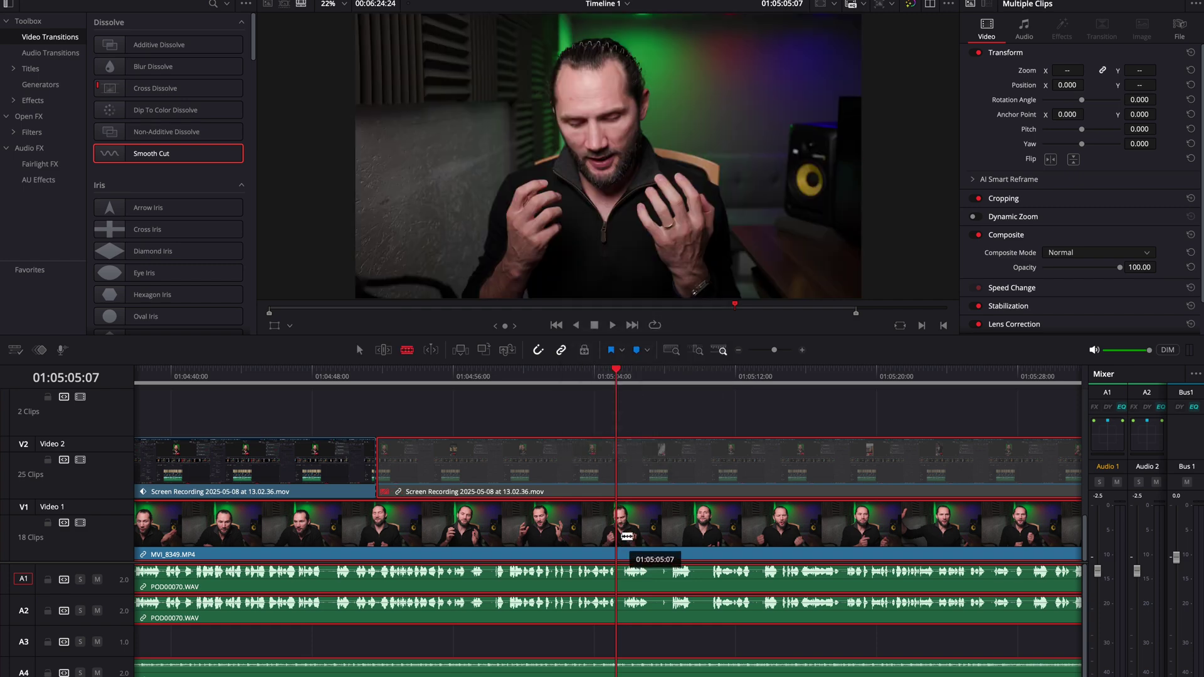
Step: Blade all tracks at 01:05:05 and 01:05:05:21, ripple-delete the slice, and play across the cut
key(b)
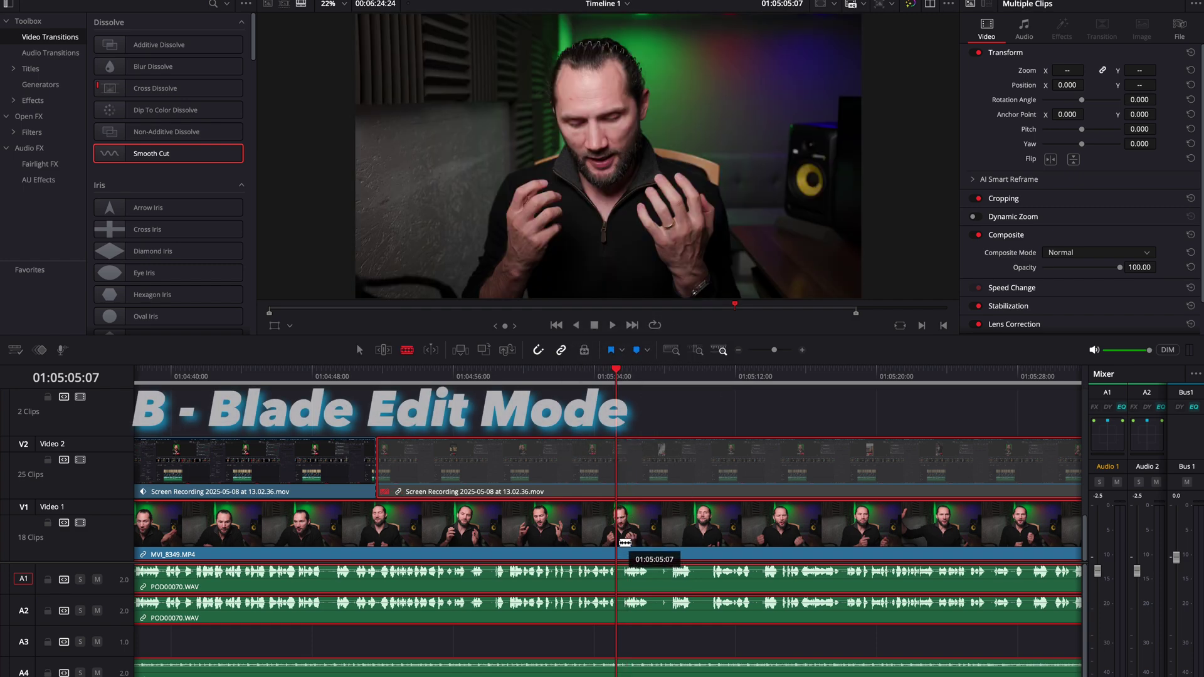
click(625, 546)
click(624, 375)
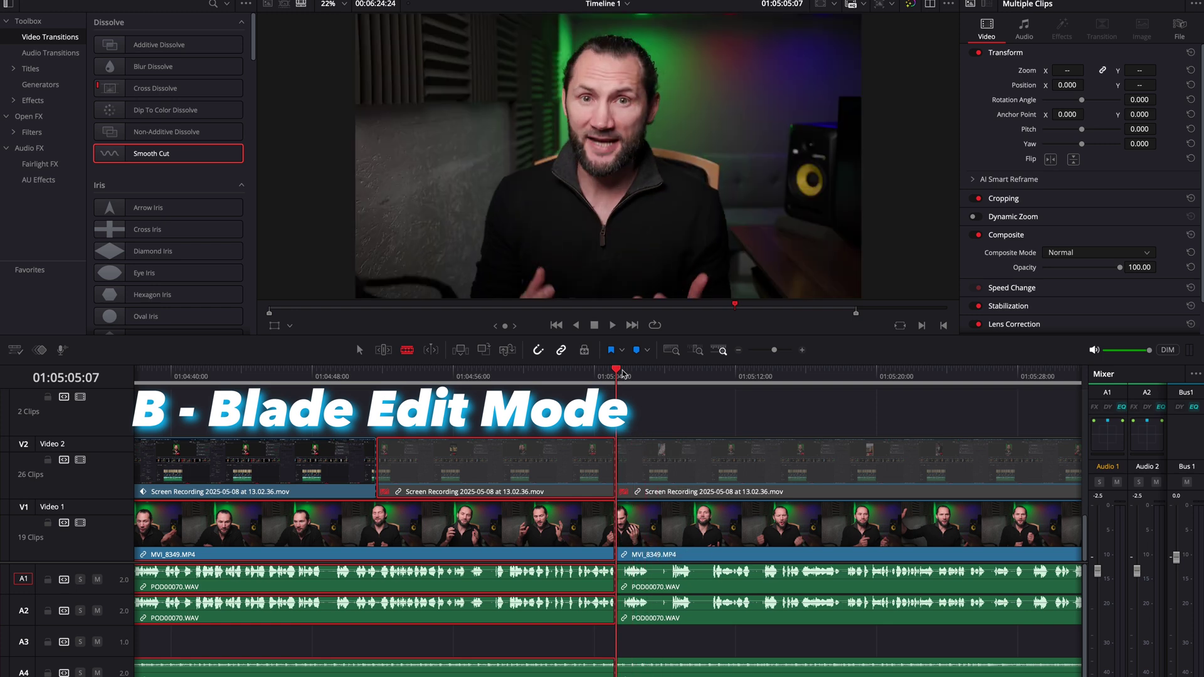
click(623, 474)
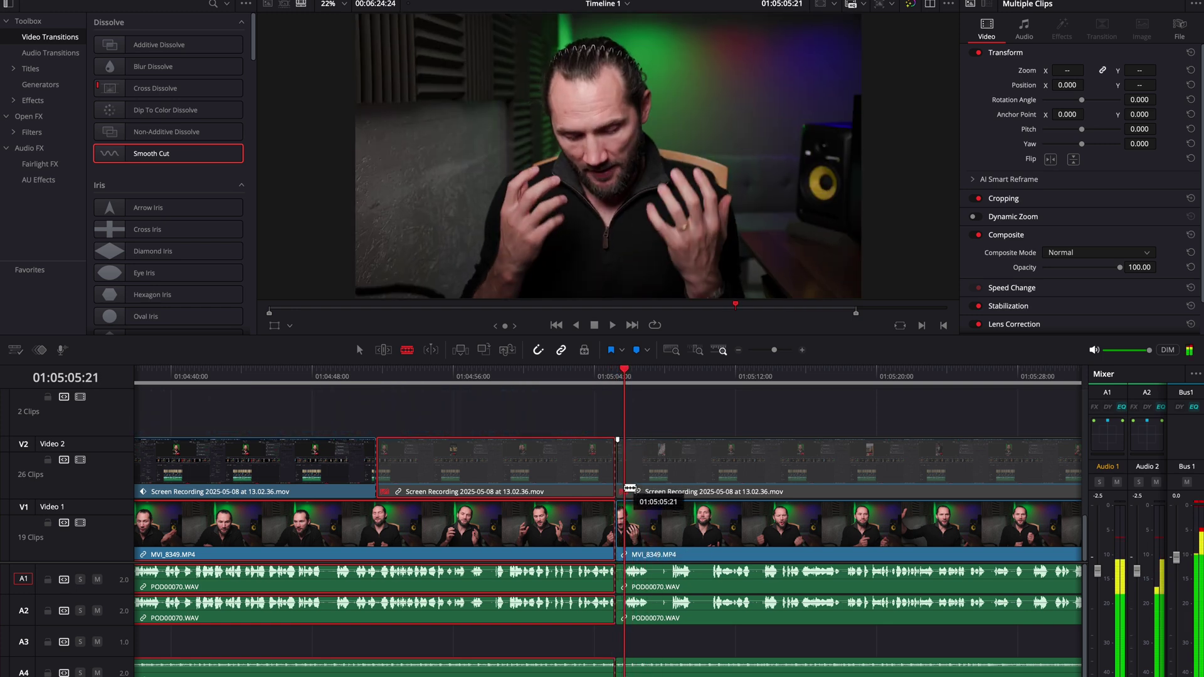
key(a)
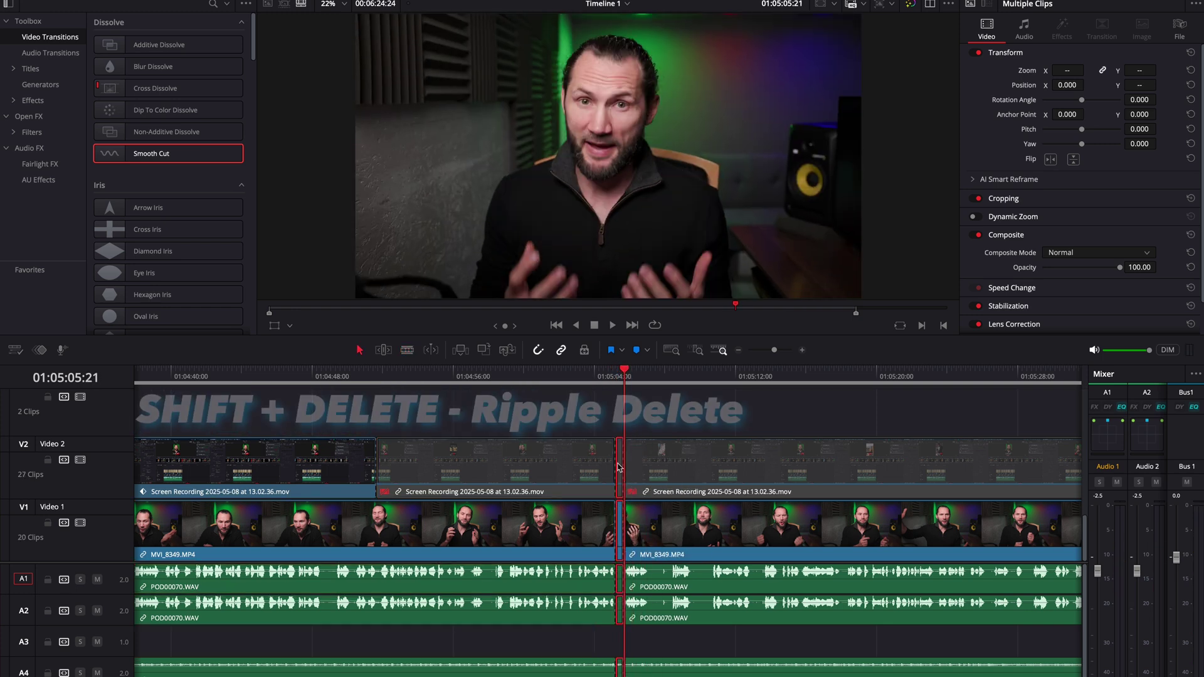
key(shift+Delete)
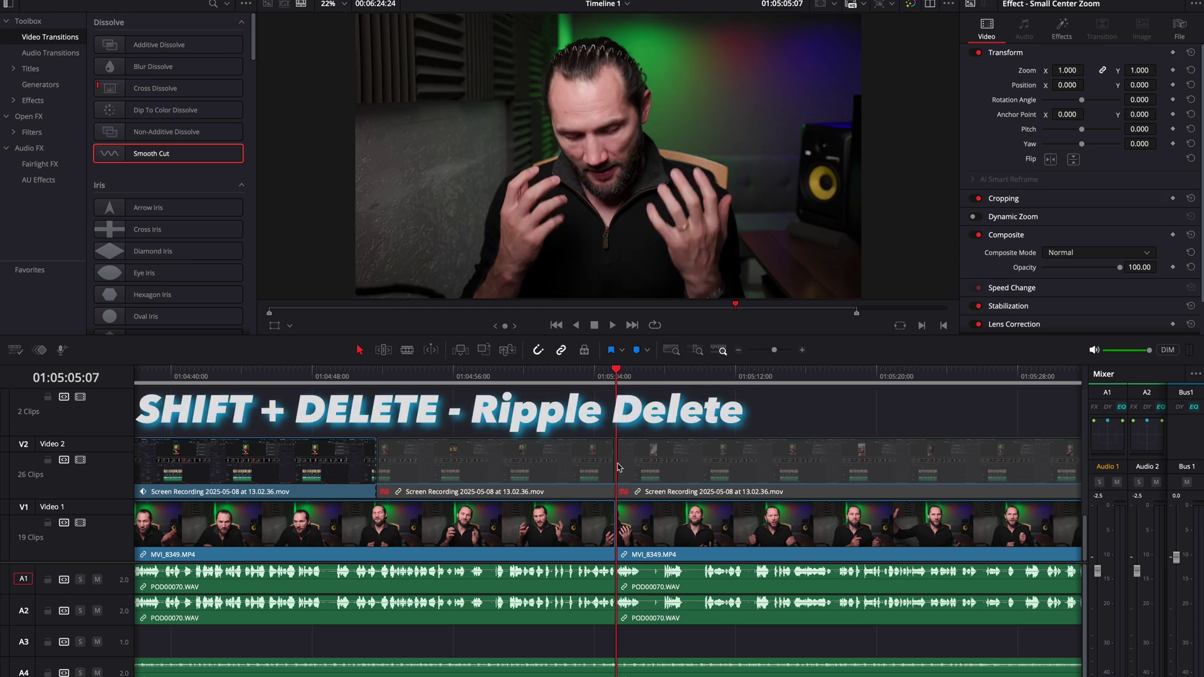
click(607, 376)
key(space)
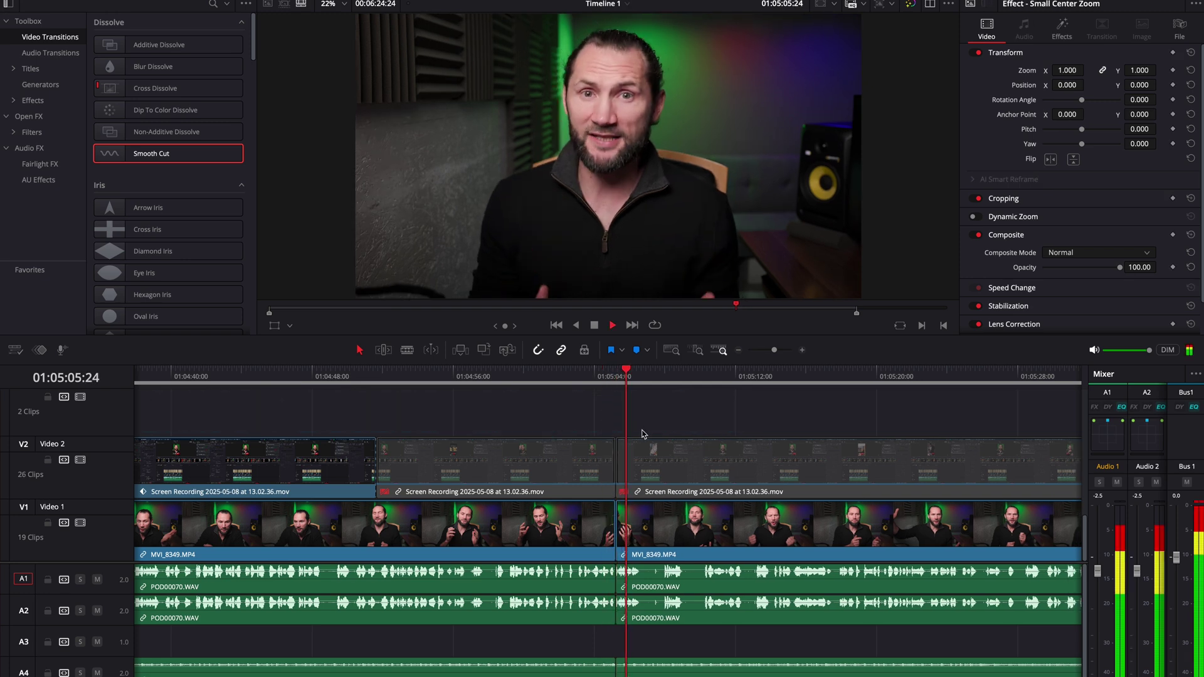
key(space)
Step: Blade all tracks at 01:05:06:18 and slightly later, then delete the slice between
key(b)
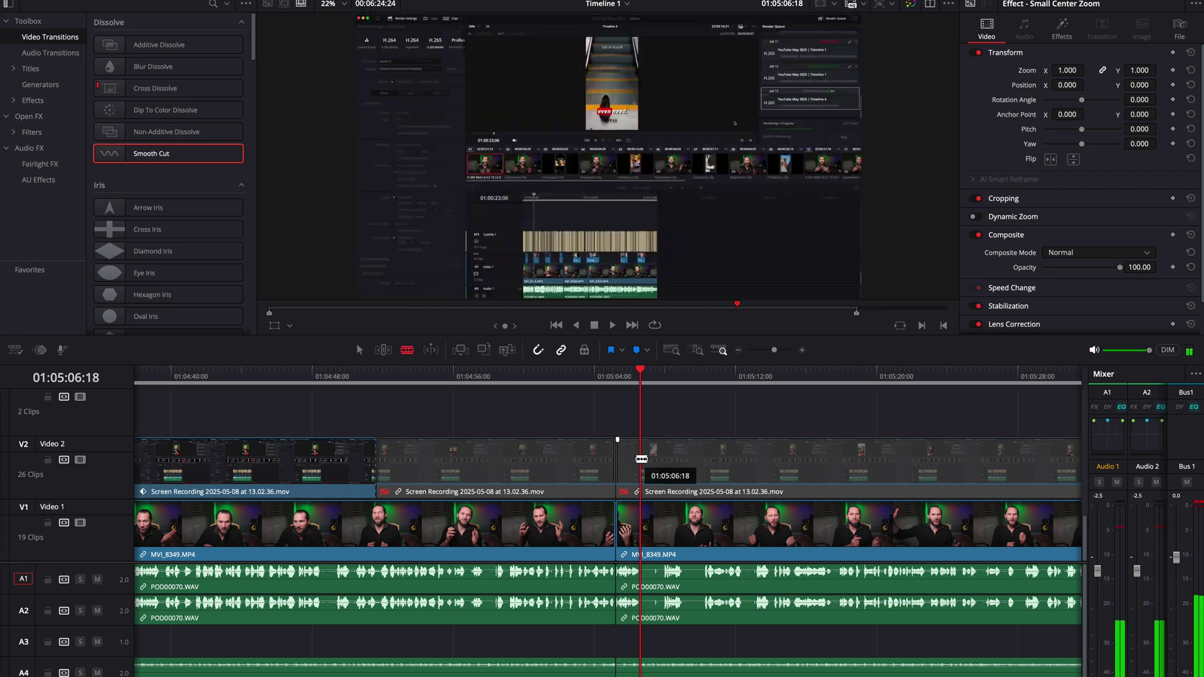
click(640, 464)
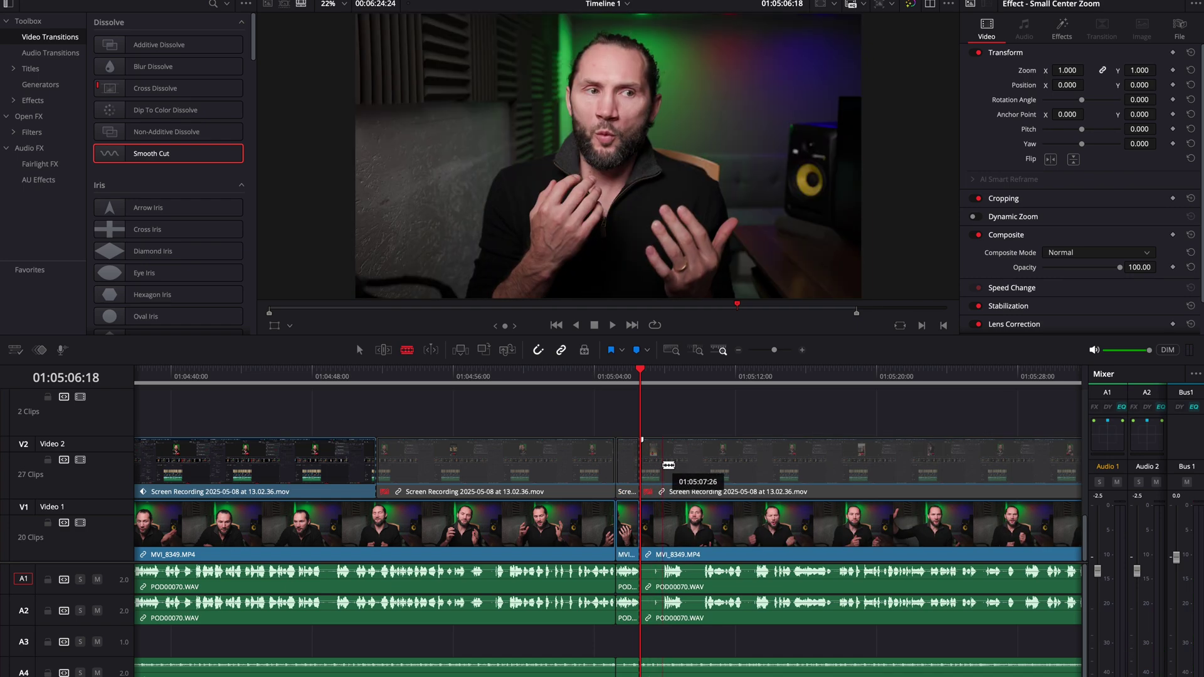
click(662, 467)
key(a)
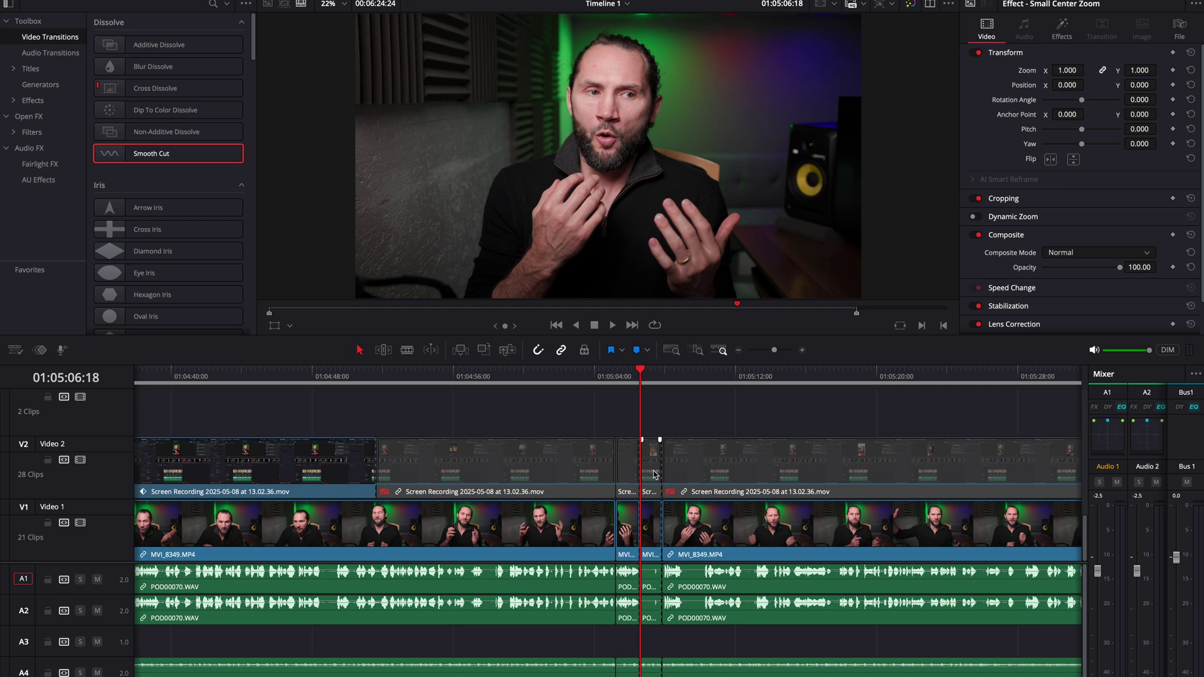
click(653, 475)
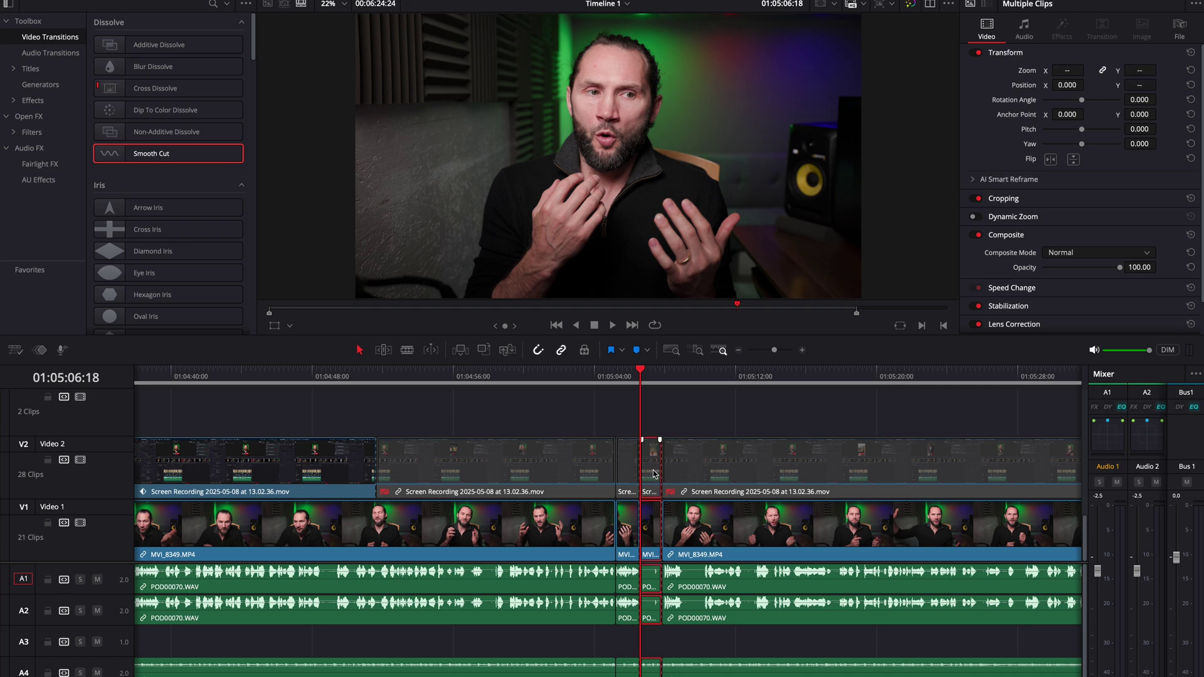
key(Delete)
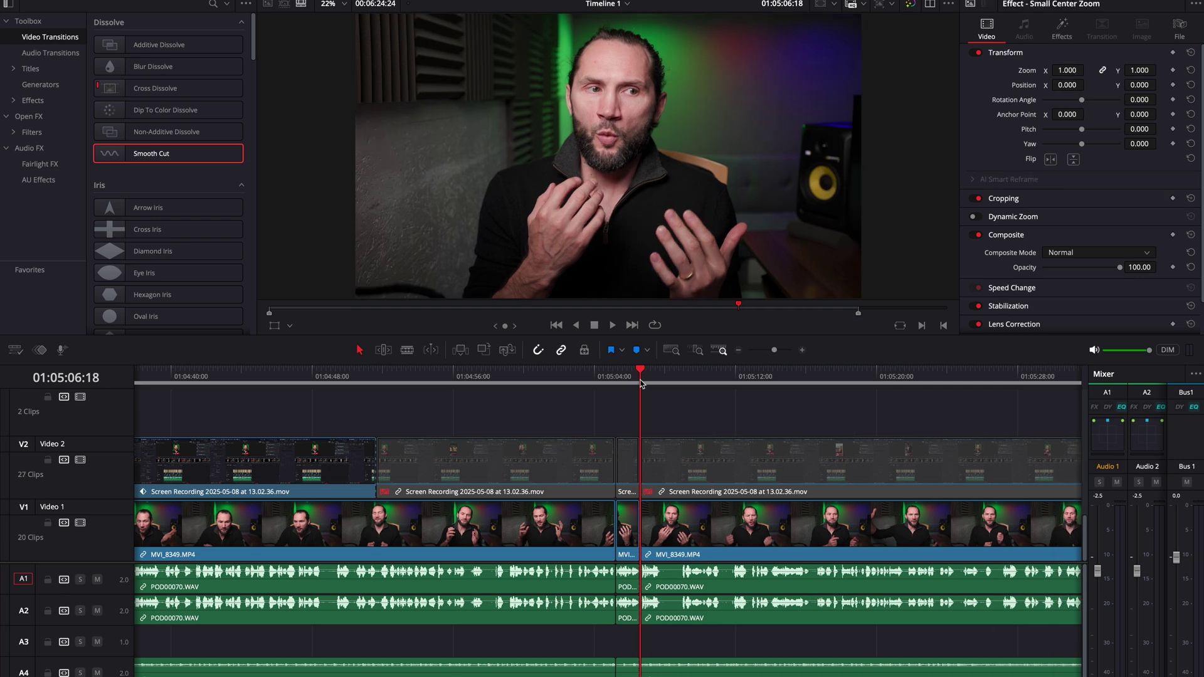
Step: Play back across the second jump cut, zoom the timeline in, and show all effect categories
click(597, 376)
key(space)
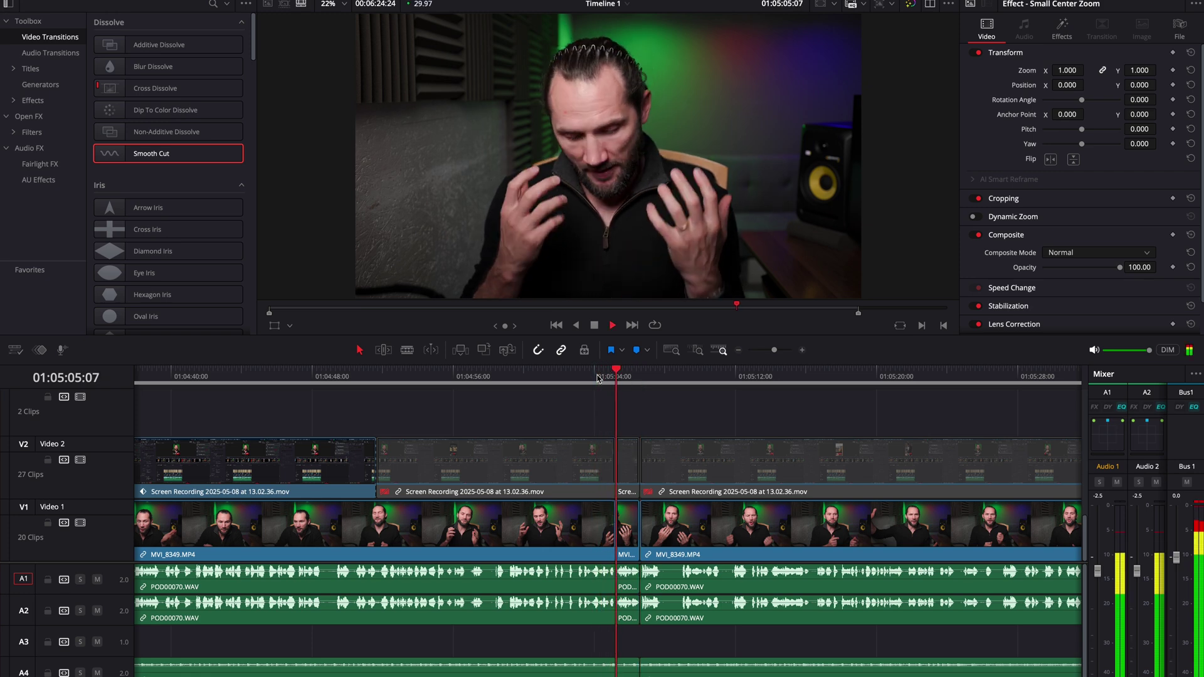
key(space)
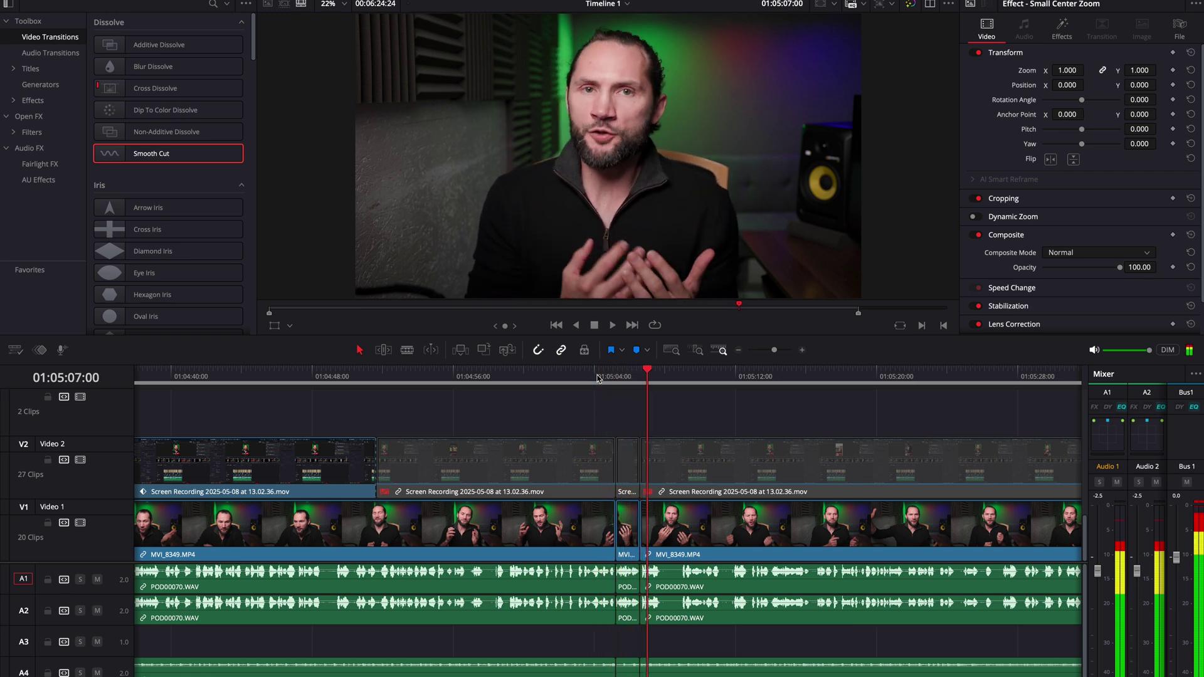
scroll(606, 440, up, 5)
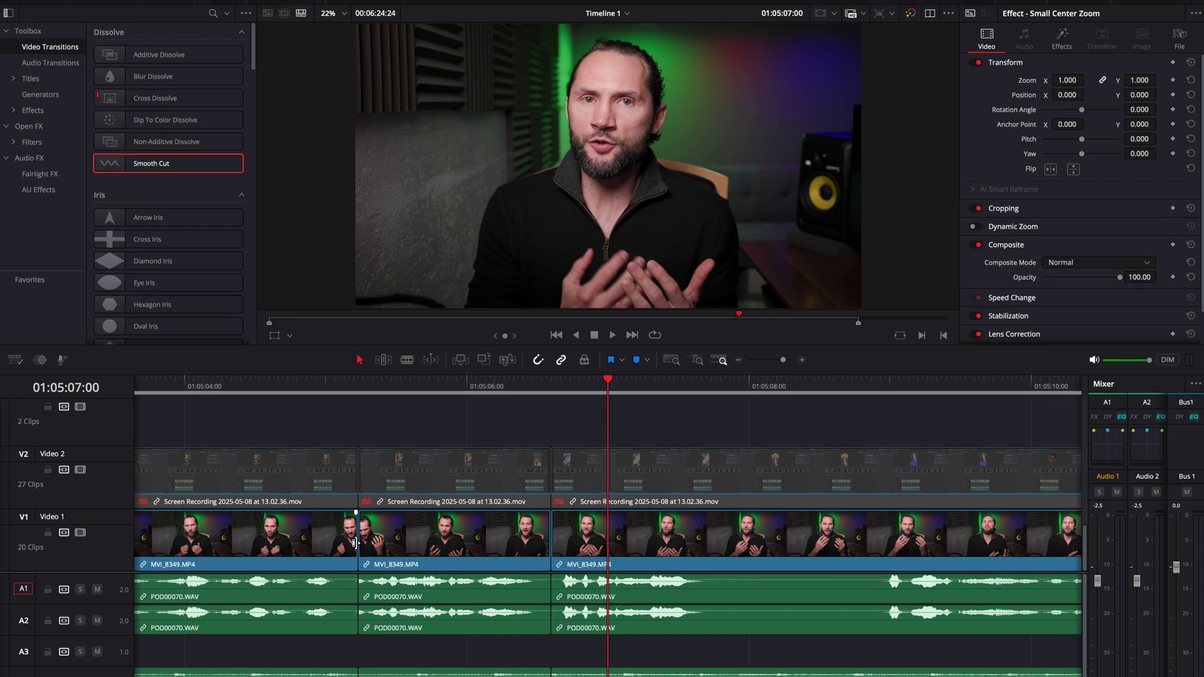
click(27, 47)
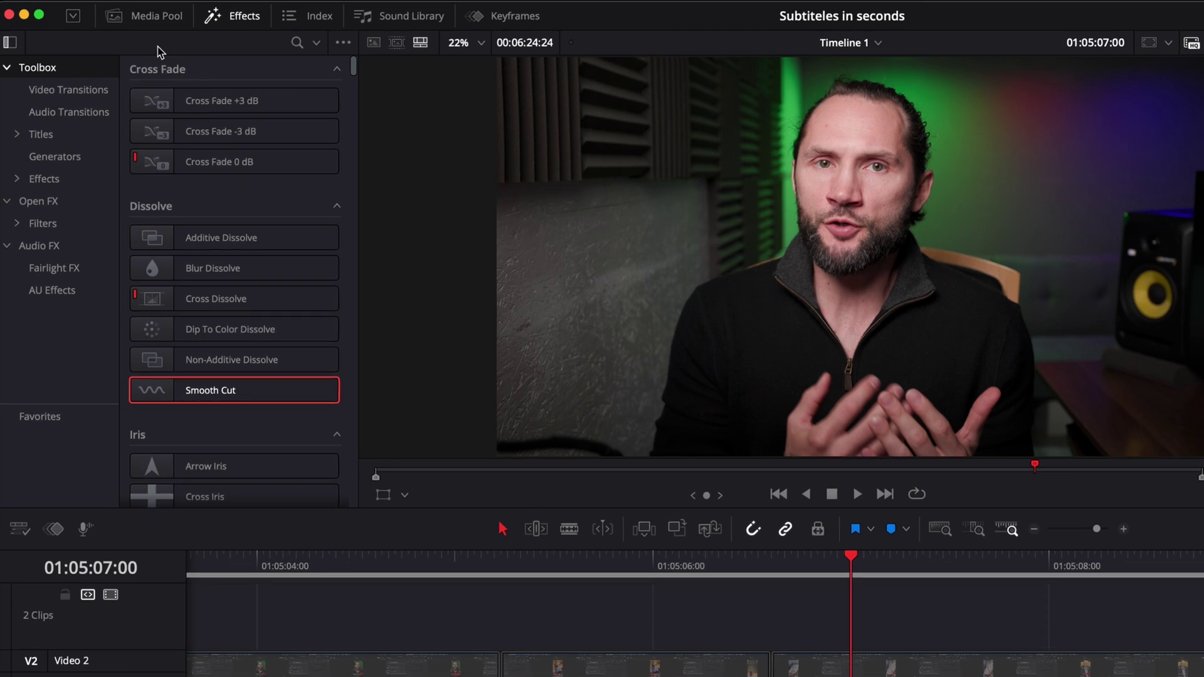
Step: Apply a 0.5-second Smooth Cut from Video Transitions to the first Video 1 jump cut
click(237, 17)
click(242, 21)
click(96, 91)
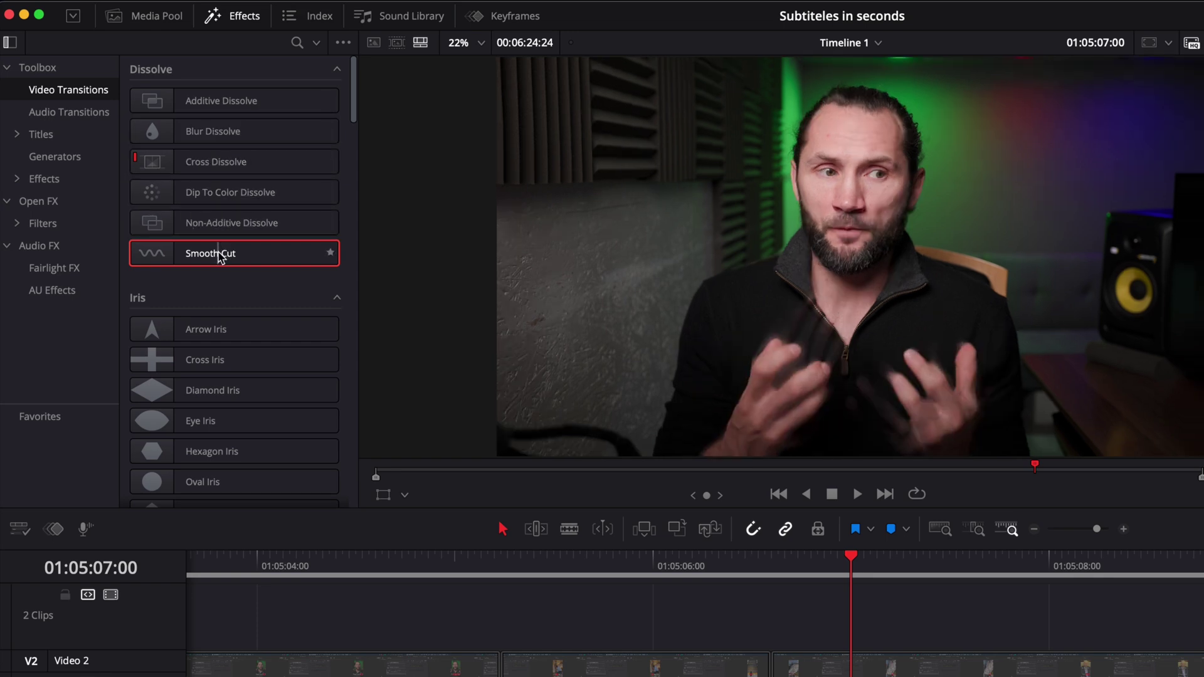
drag(223, 261, 493, 676)
drag(387, 617, 377, 608)
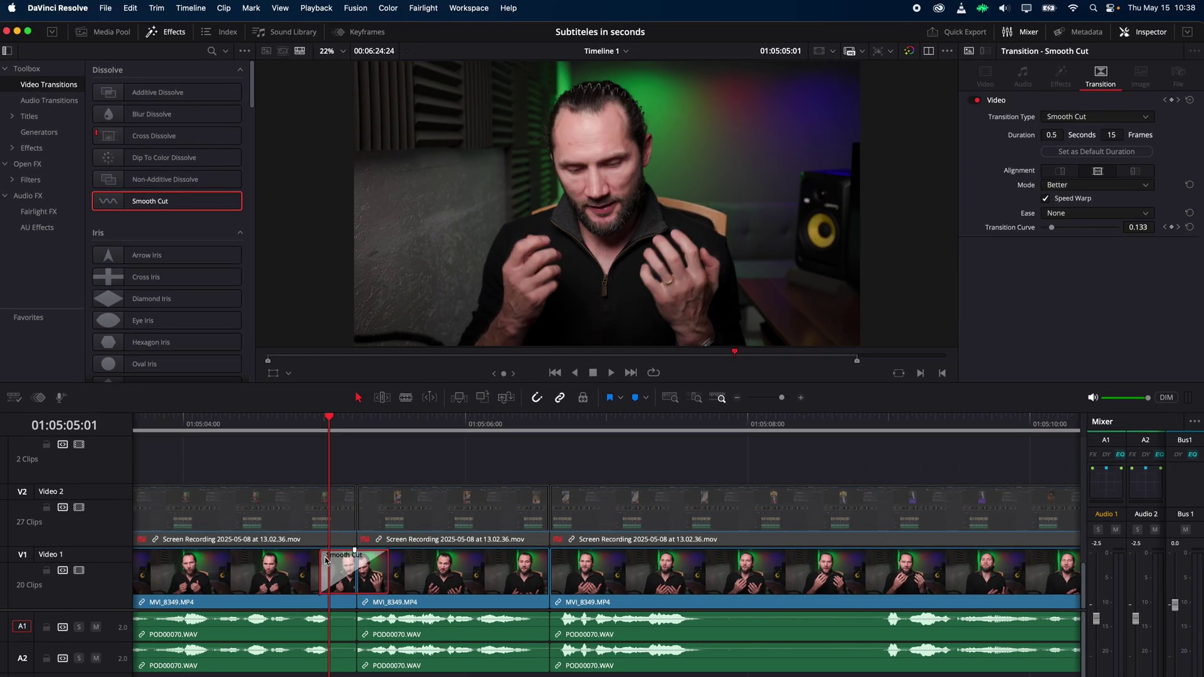
key(Left)
key(Left)
key(Left)
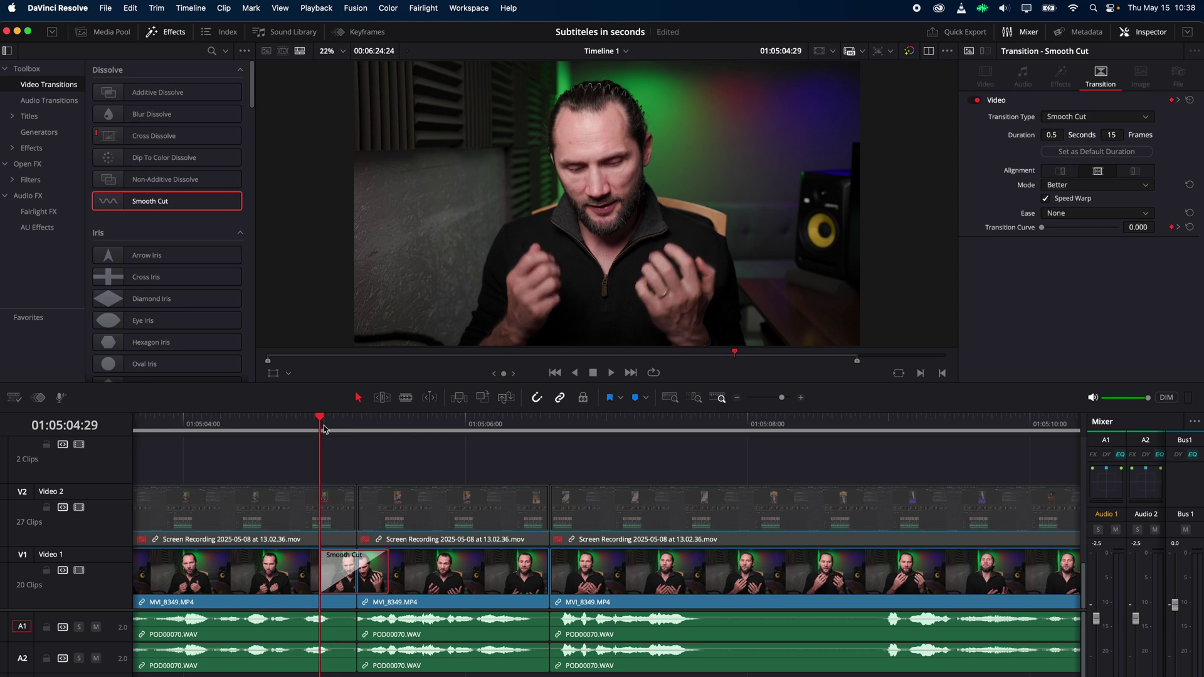
key(Right)
key(Right)
key(Right)
key(Right)
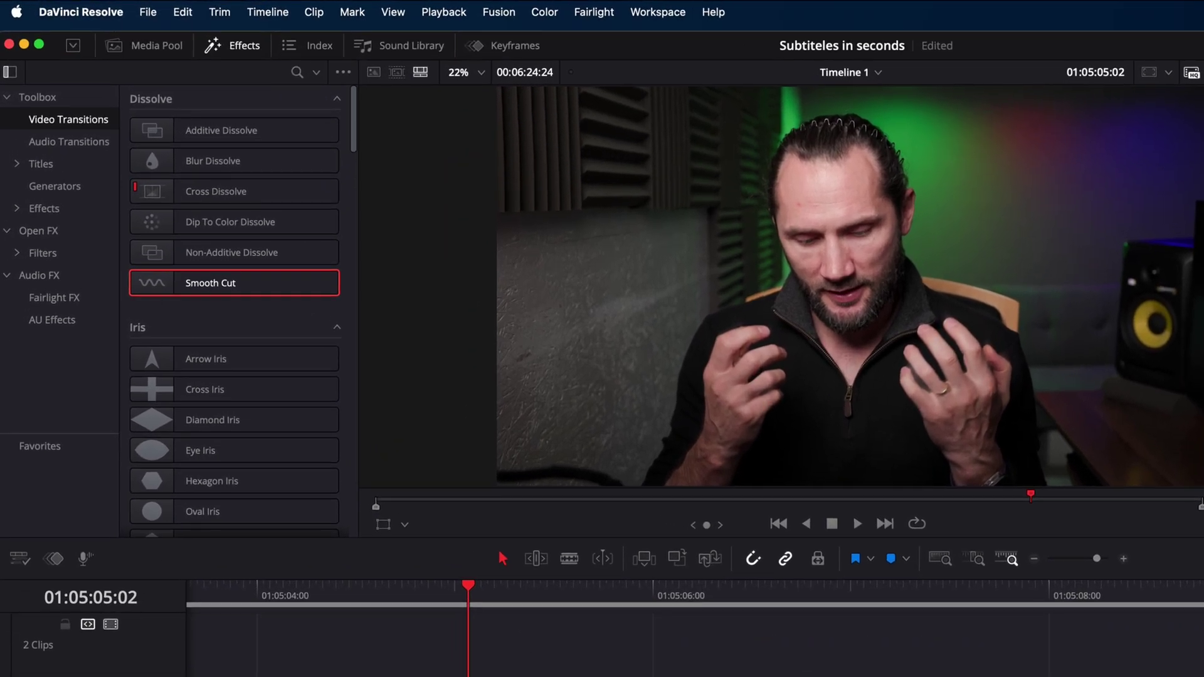
Step: Set the render cache to Smart in the Playback menu
click(444, 12)
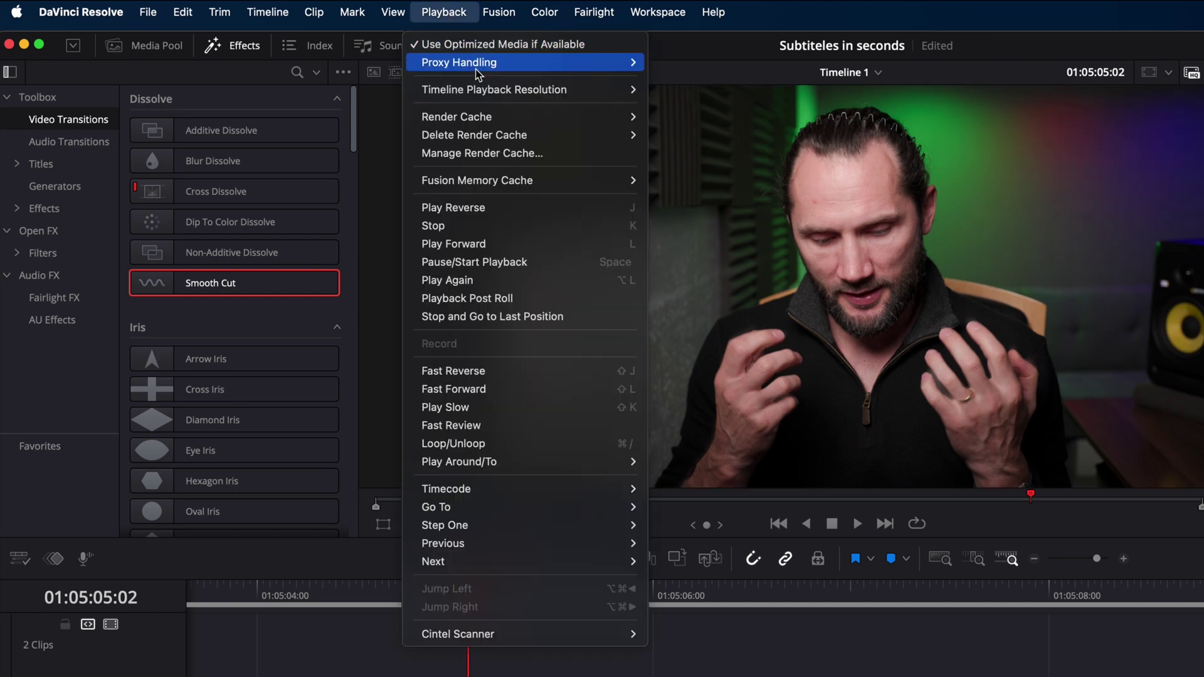
mouse_move(472, 118)
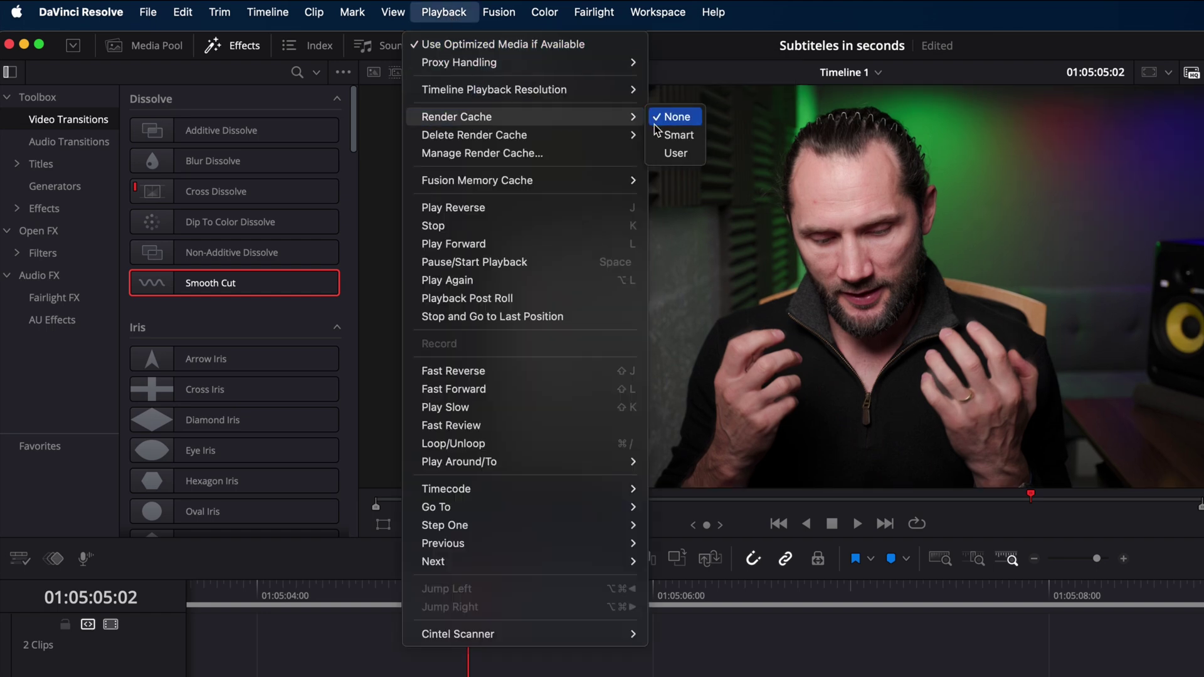
click(677, 135)
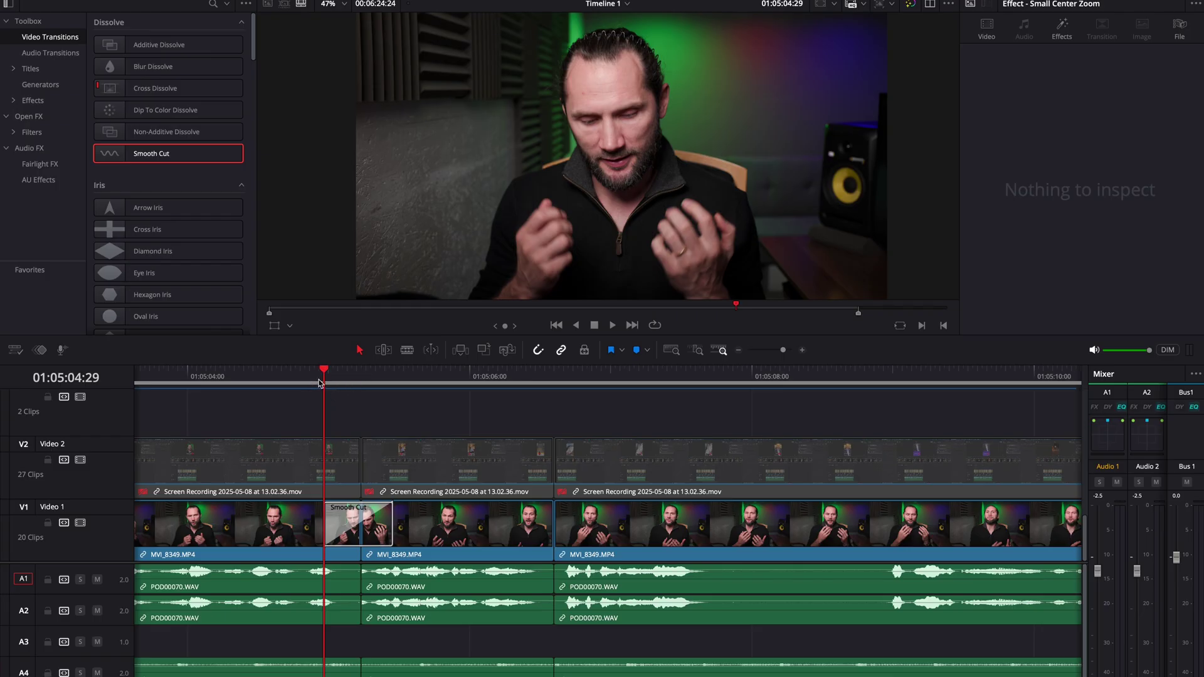
Step: Play back across the Smooth Cut from just before the transition
key(ctrl+z)
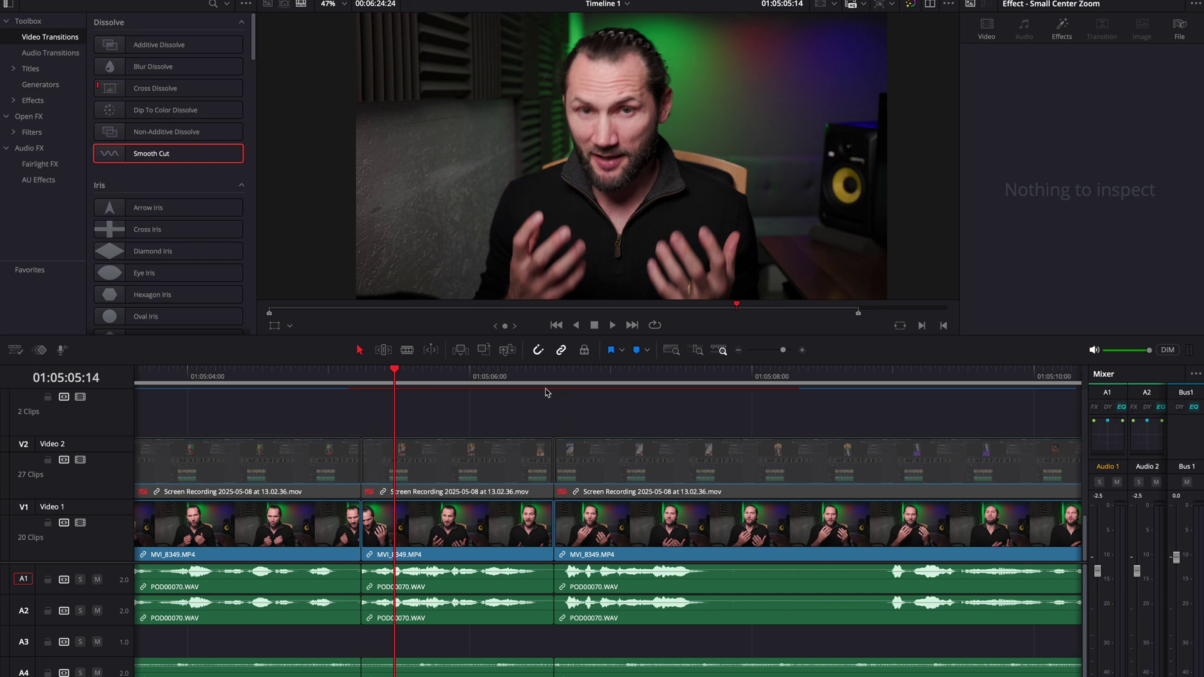
click(540, 380)
key(space)
click(545, 379)
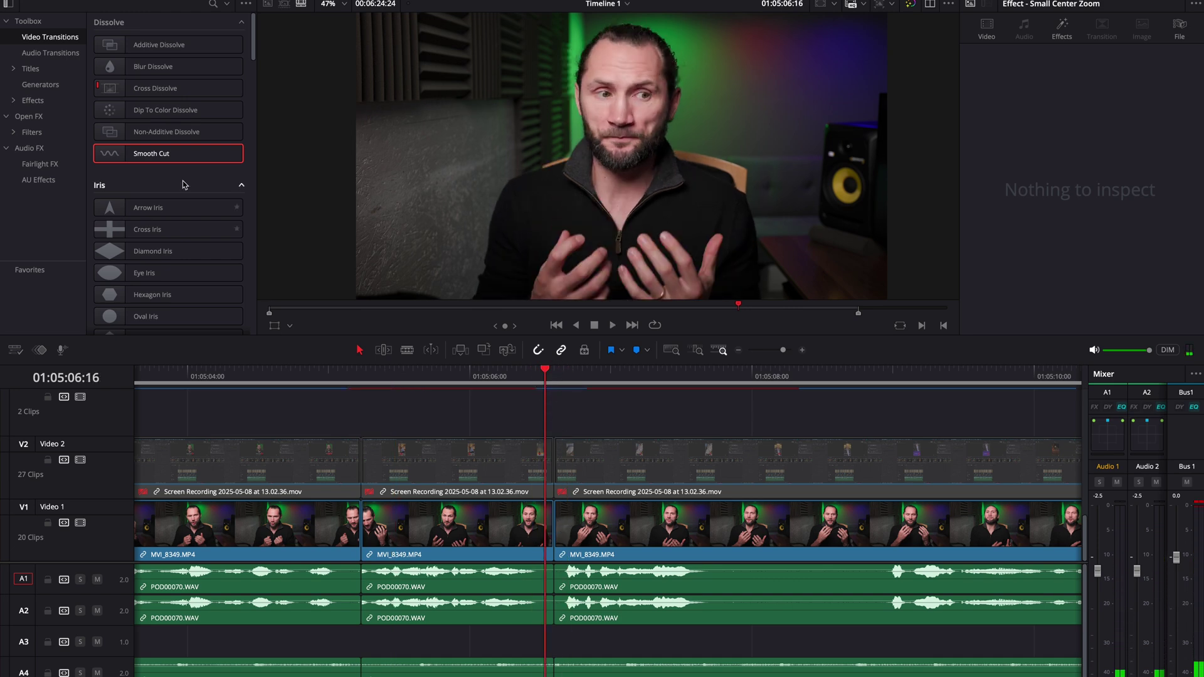
Step: Place a Smooth Cut on the V1 jump cut, select it, and play it back
drag(171, 153, 551, 521)
click(528, 376)
click(526, 529)
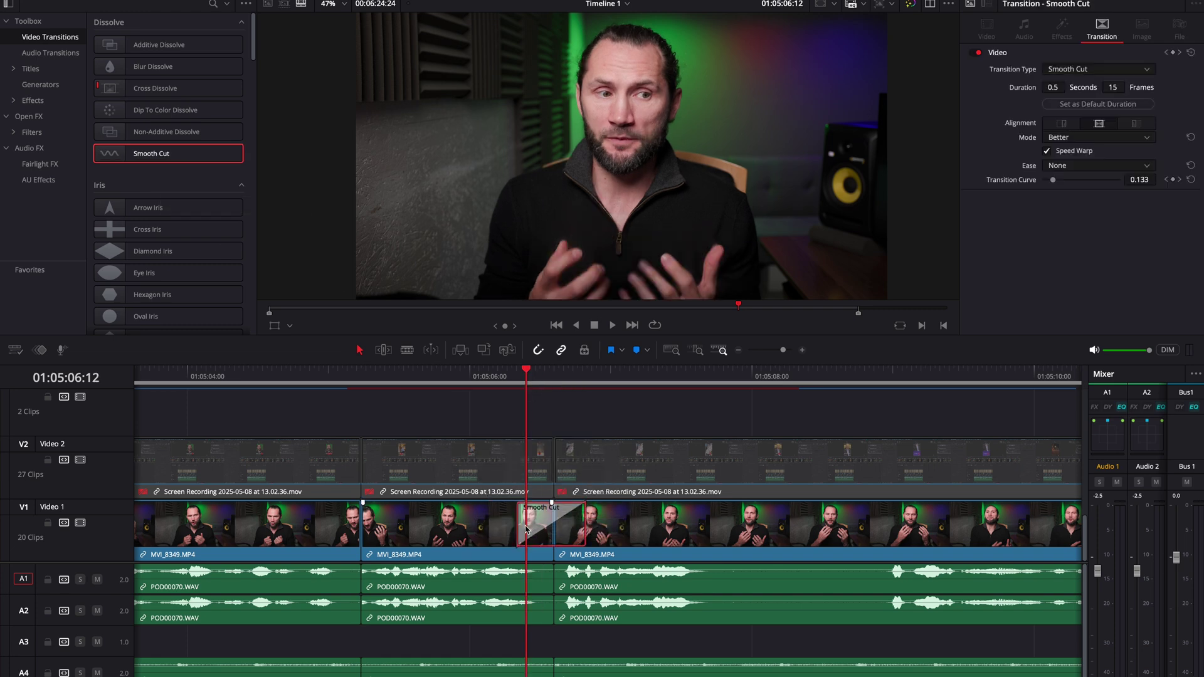
scroll(544, 529, right, 3)
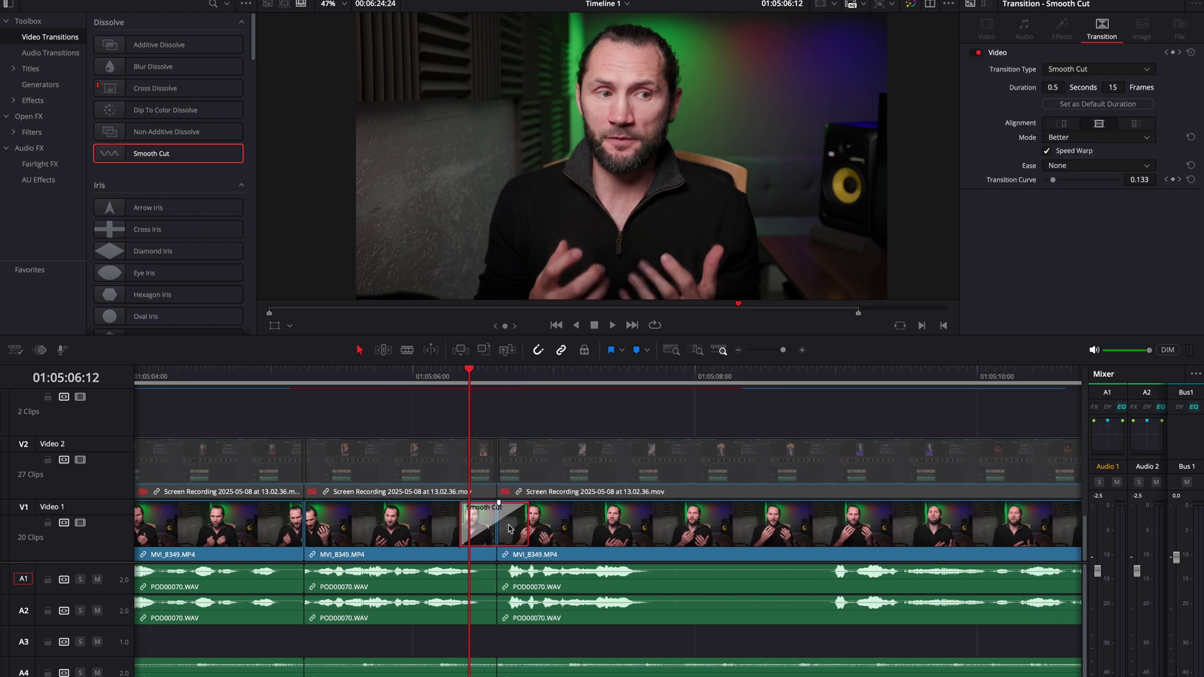
scroll(510, 528, right, 5)
key(space)
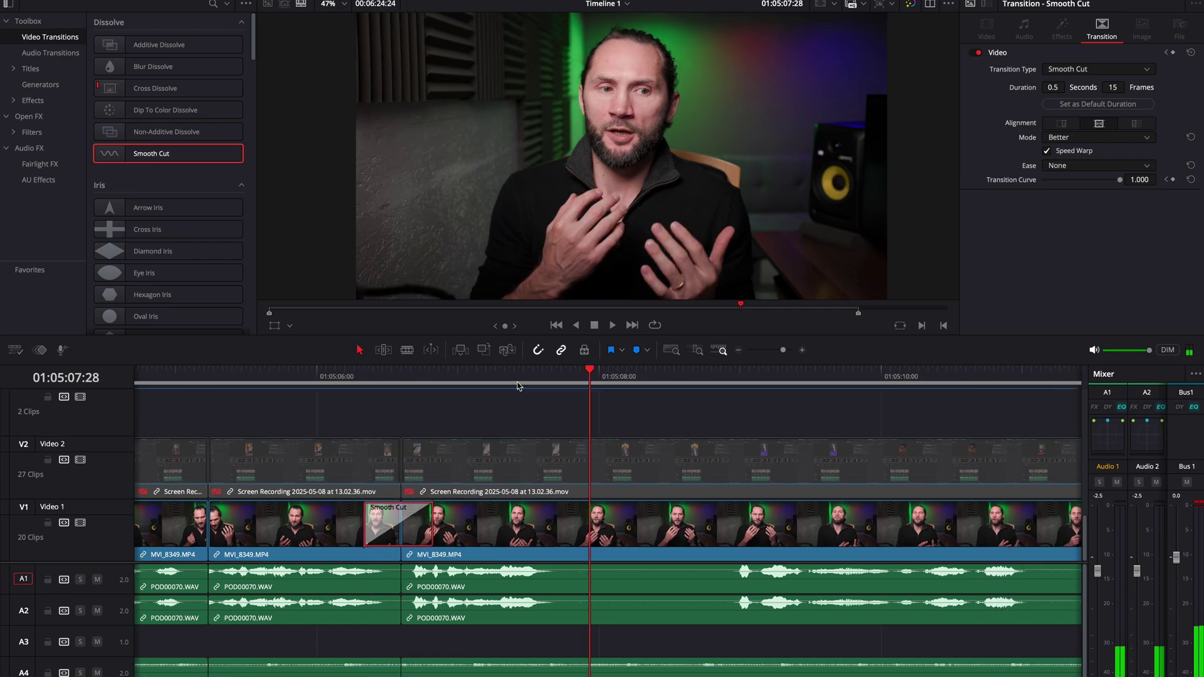
Step: Split all tracks at two points near 01:05:08–01:05:10 and select the piece between
key(super+b)
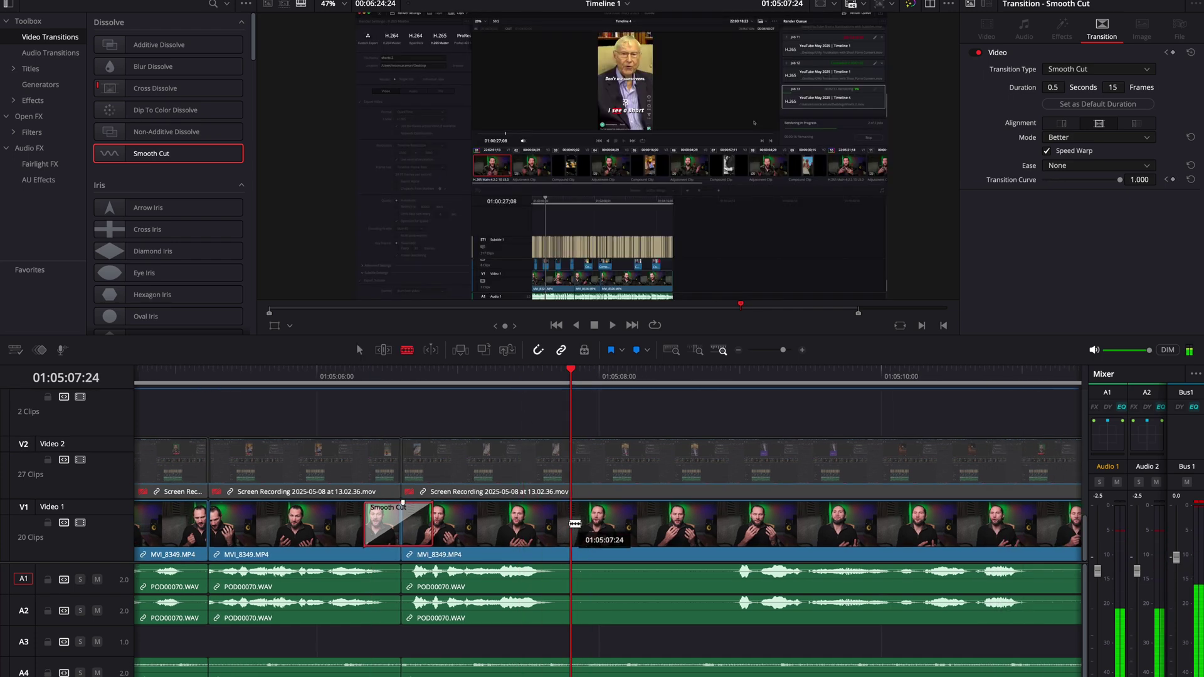
drag(573, 530, 731, 531)
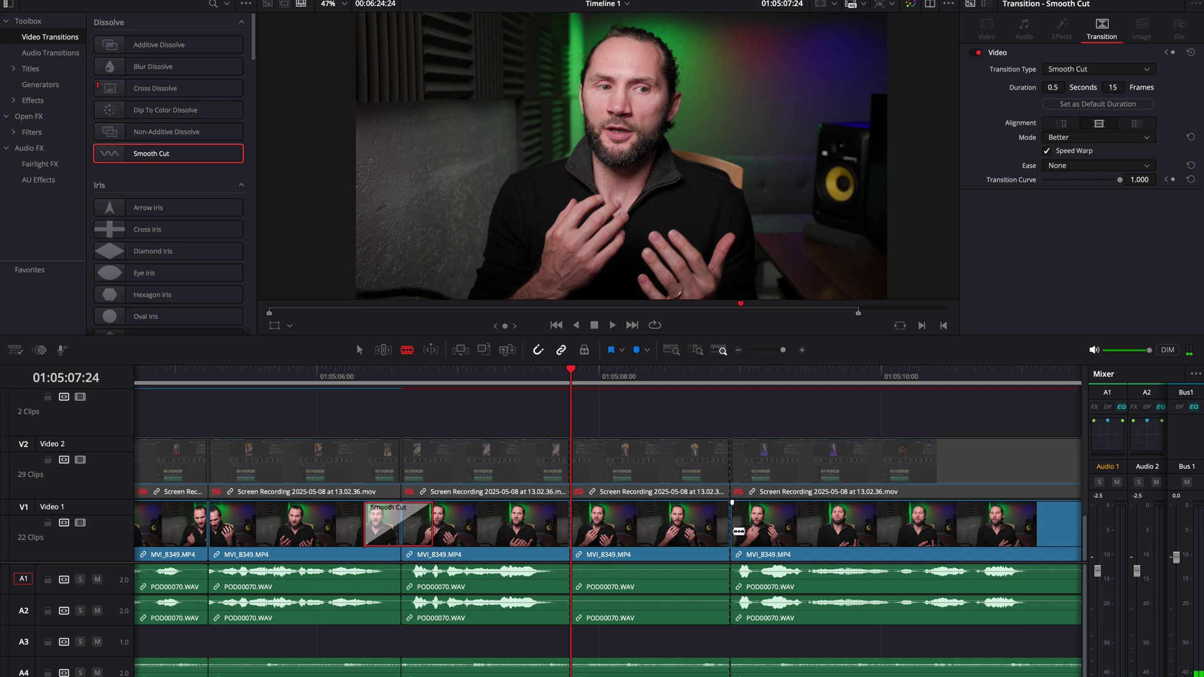
click(679, 523)
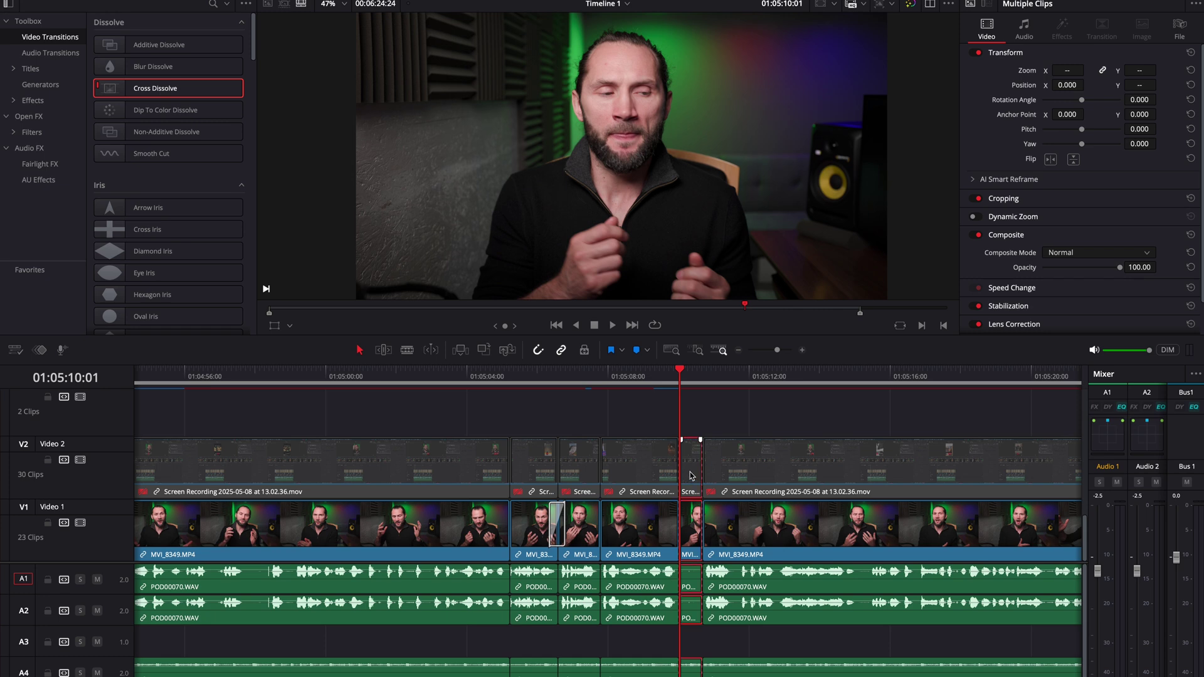
Step: Delete the short piece, put a Smooth Cut on the new edit point, and play it
key(BackSpace)
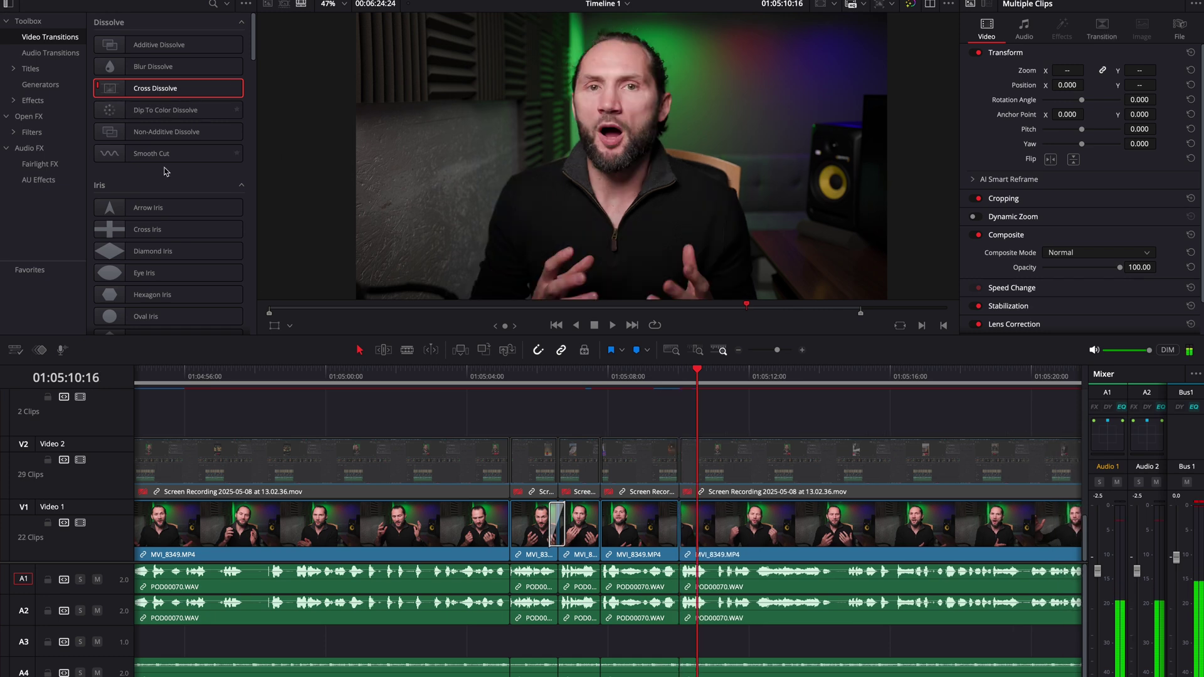
drag(150, 153, 677, 536)
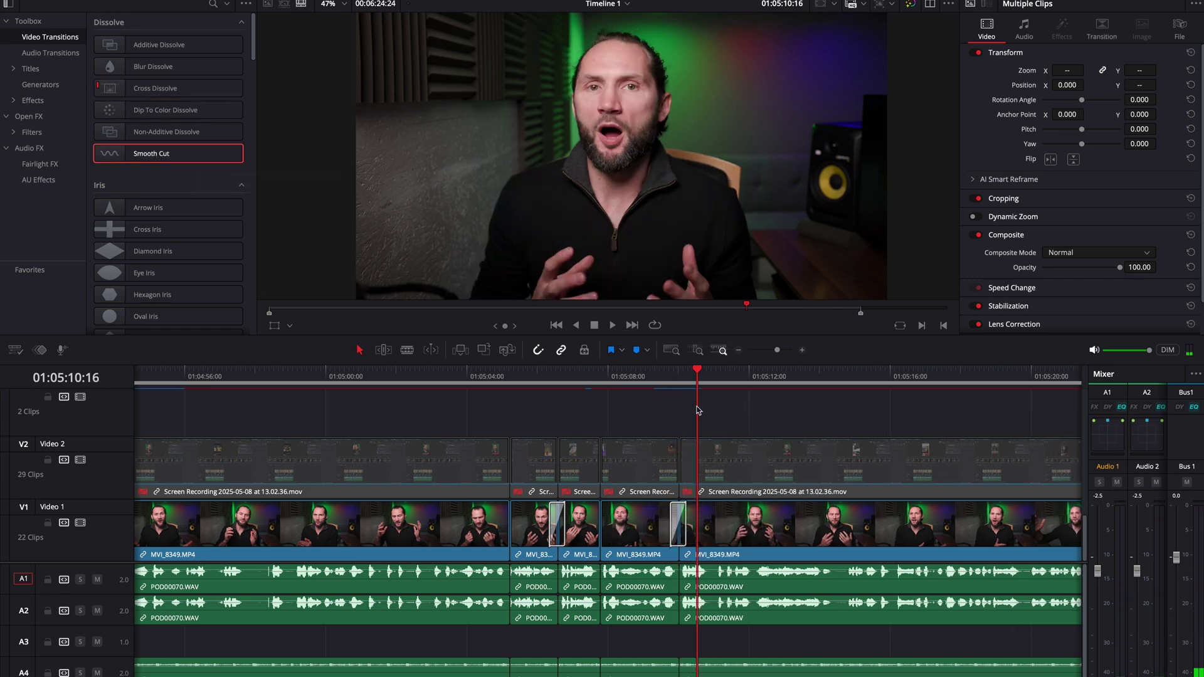
click(670, 378)
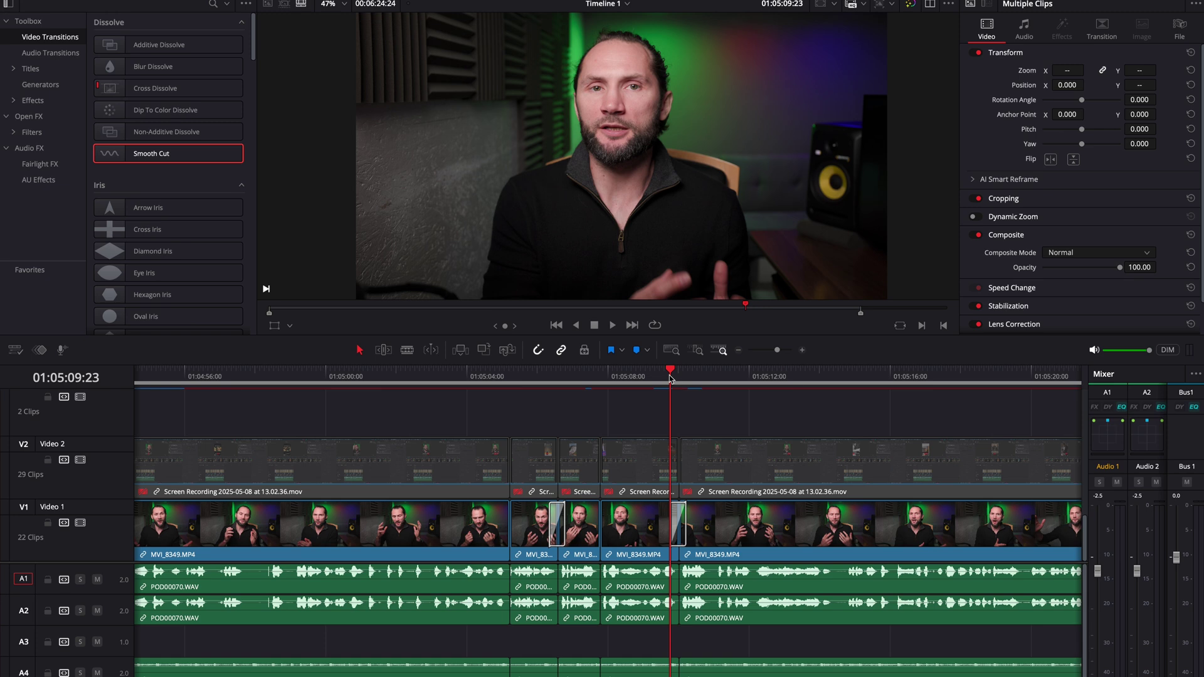
key(space)
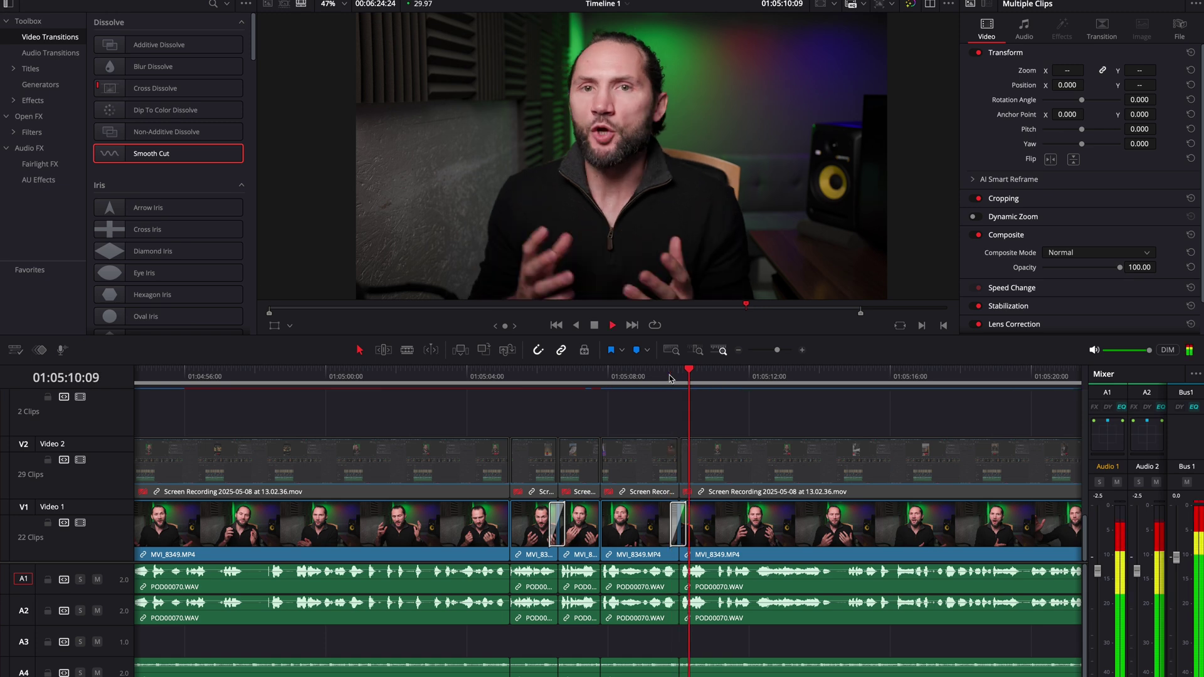
click(661, 378)
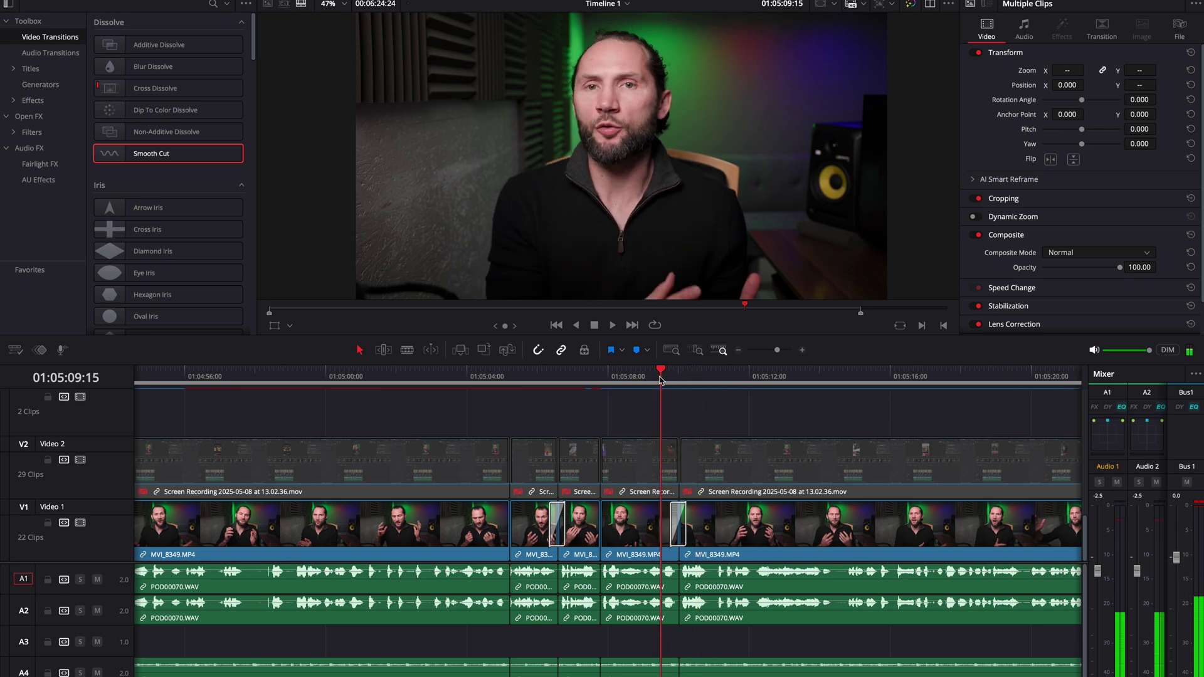
key(super+equal)
key(super+equal)
key(super+equal)
key(space)
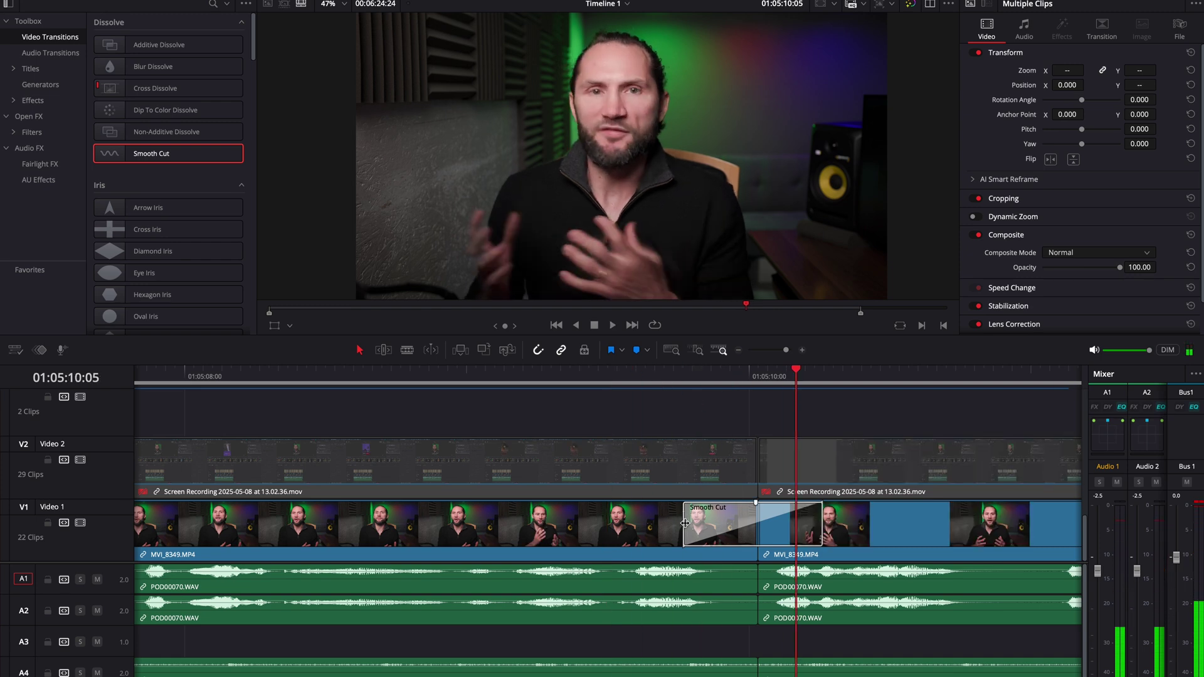
Step: Shorten that Smooth Cut to 0.2 seconds and replay it
drag(685, 523, 731, 523)
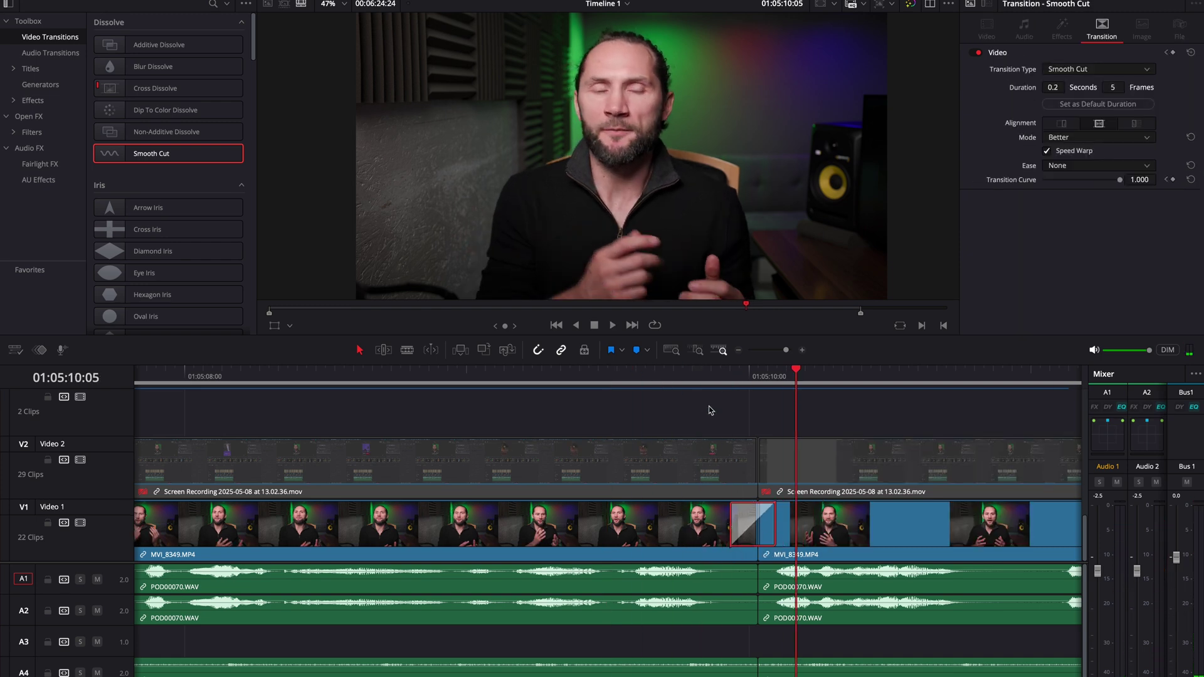
click(706, 383)
key(space)
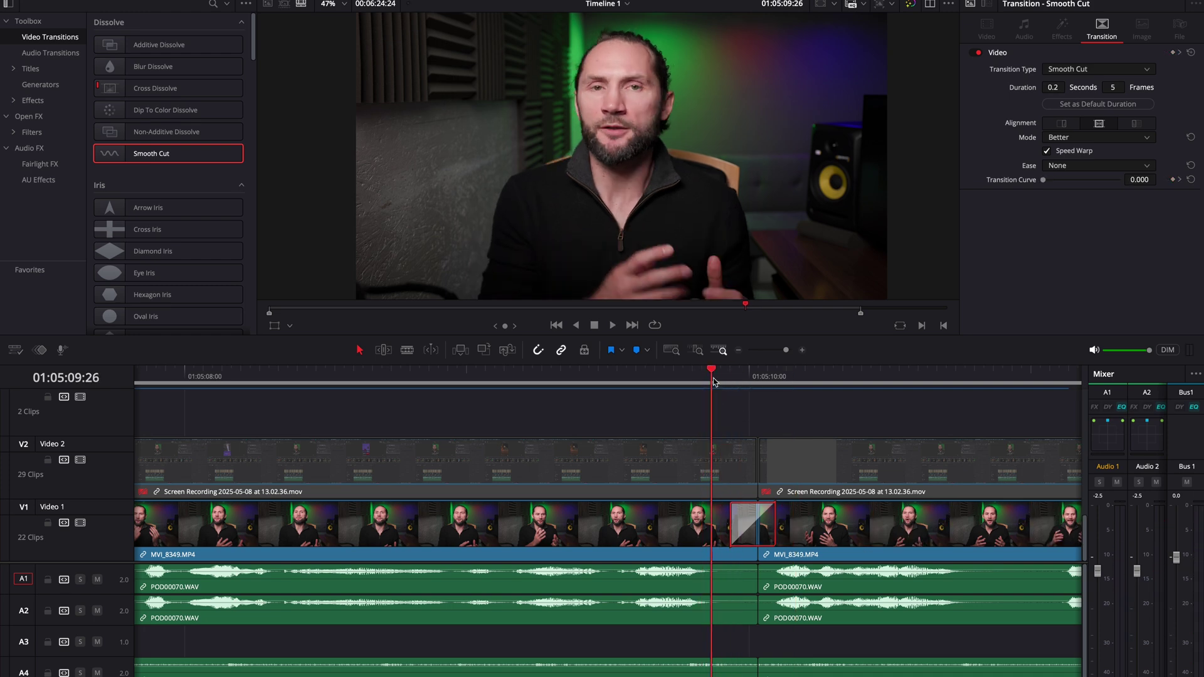
key(space)
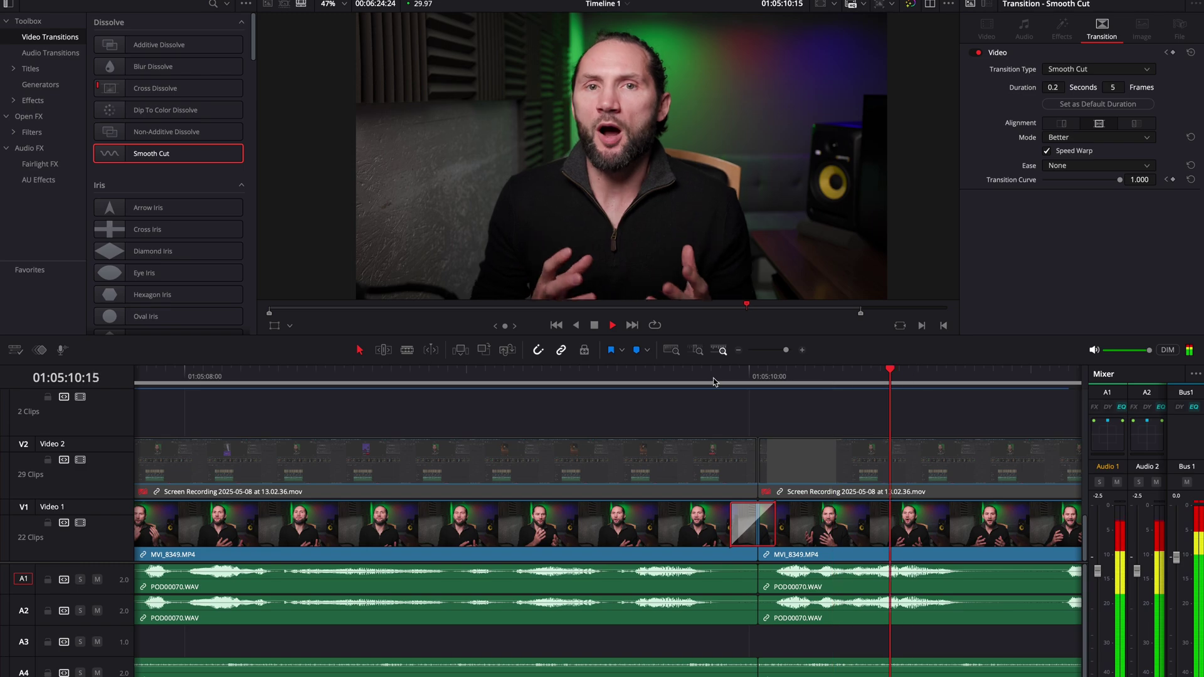
key(alt+k)
key(space)
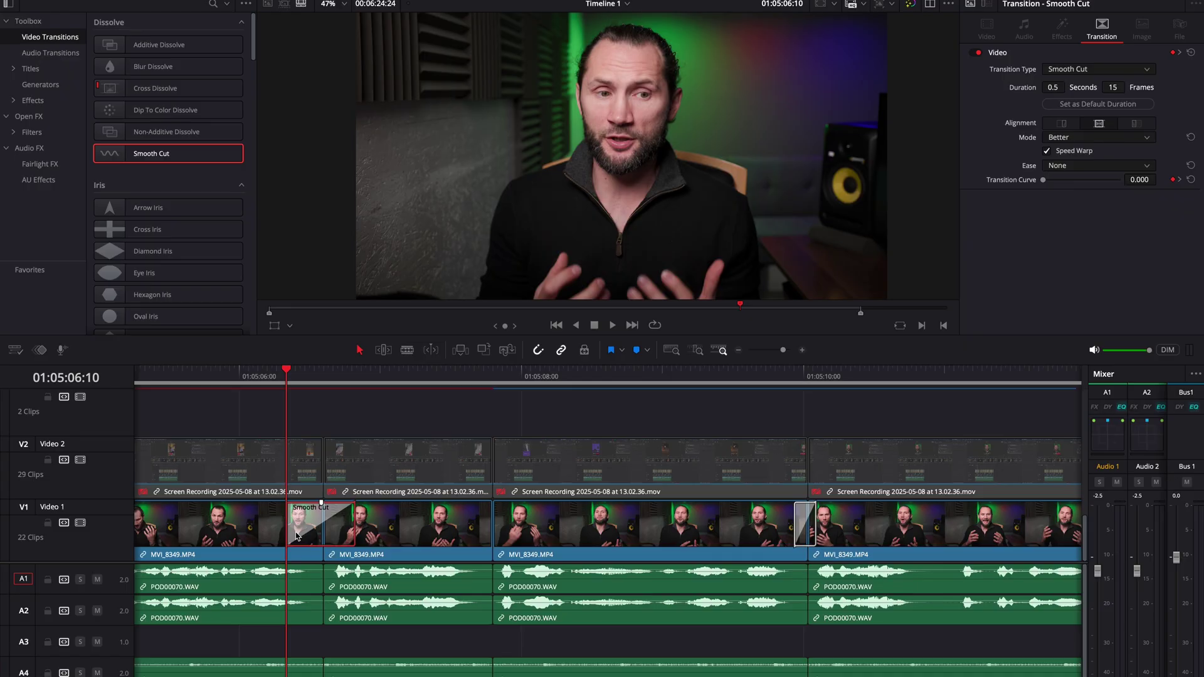
click(793, 382)
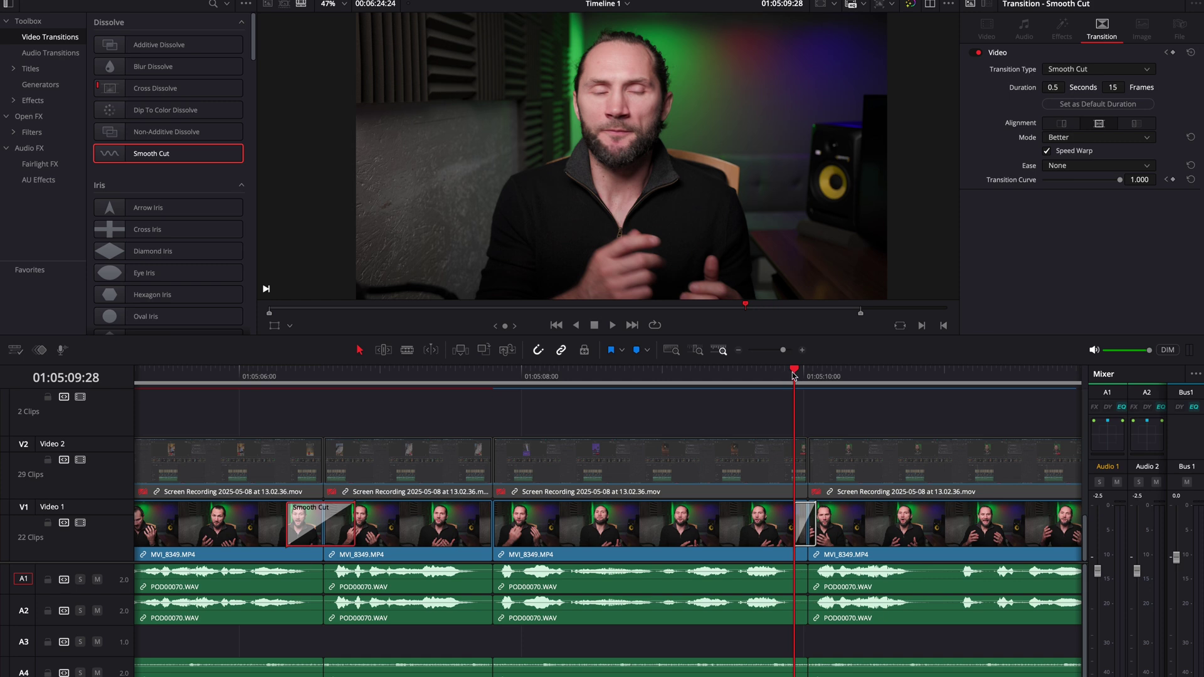
key(space)
click(502, 379)
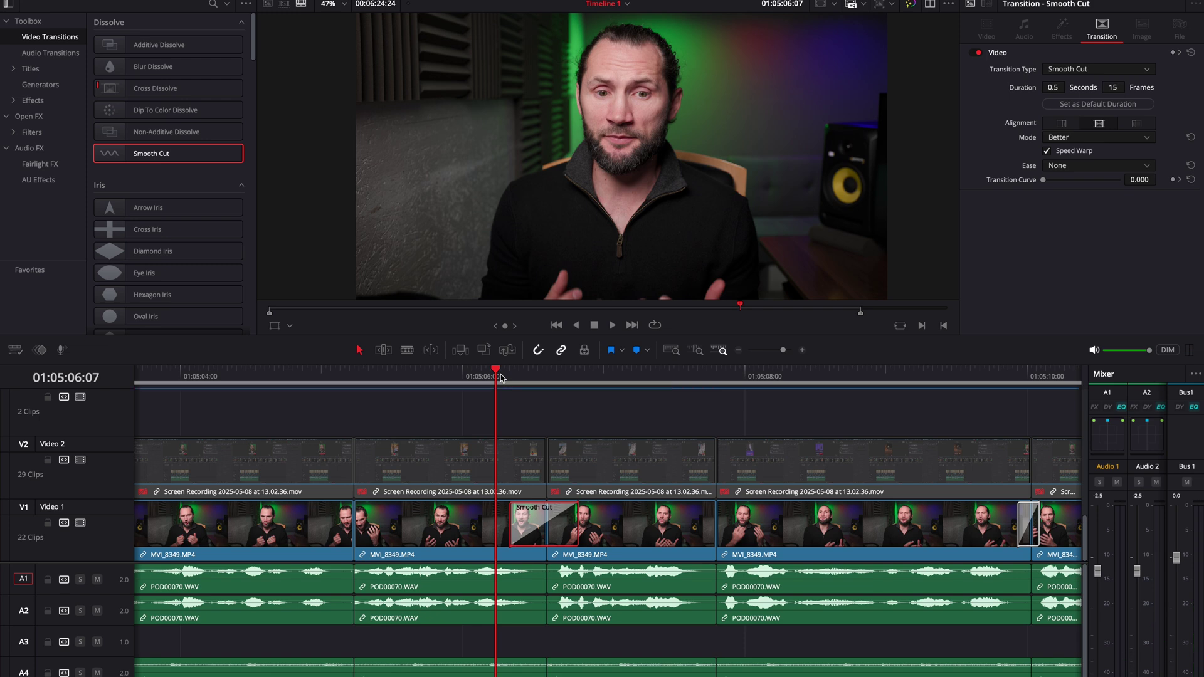
key(space)
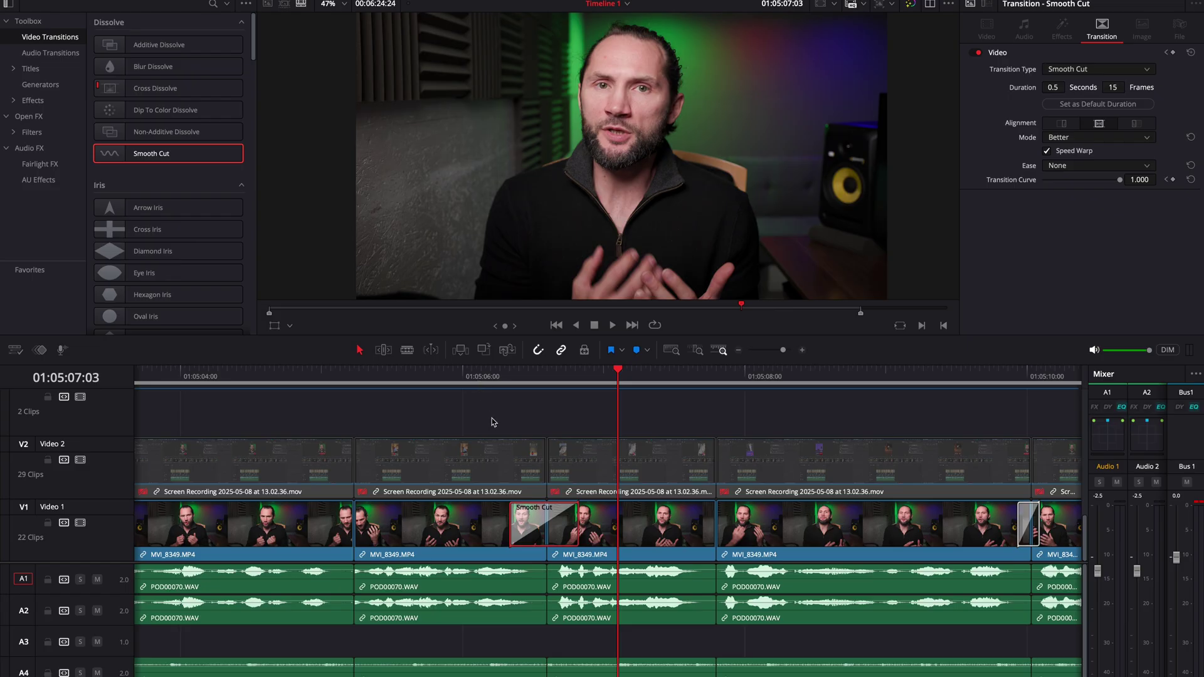
click(492, 388)
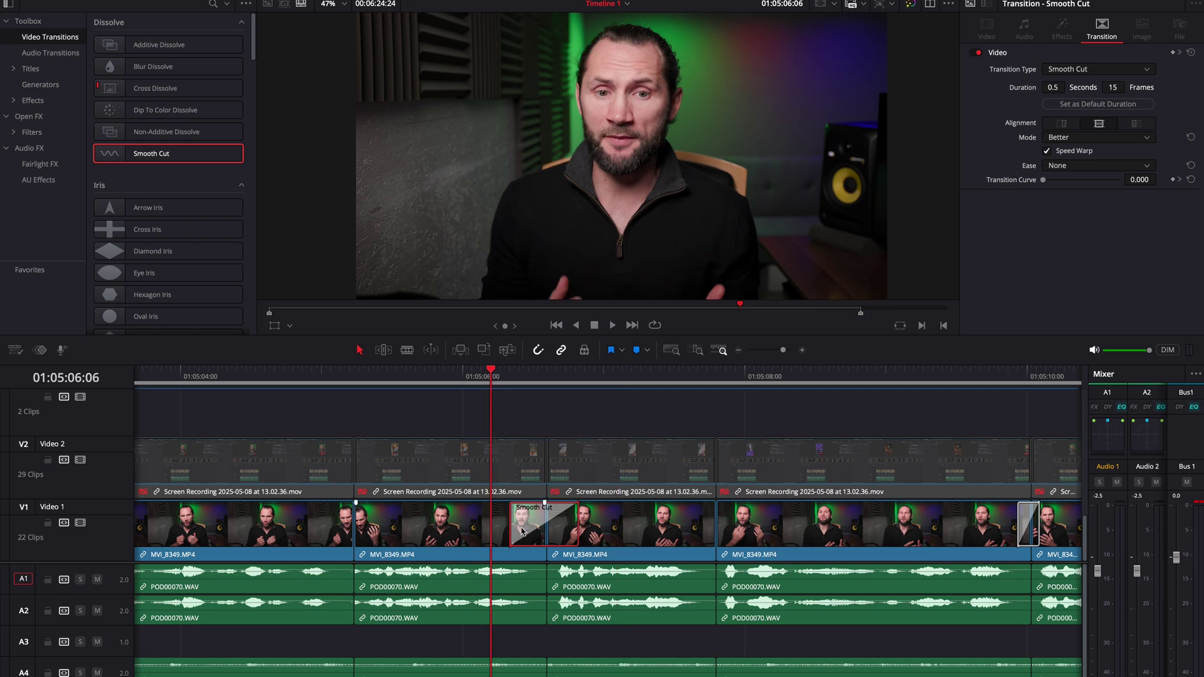
Step: Trim the first Smooth Cut near 01:05:06 to 0.3 seconds (9 frames) and play it back
drag(511, 524, 530, 525)
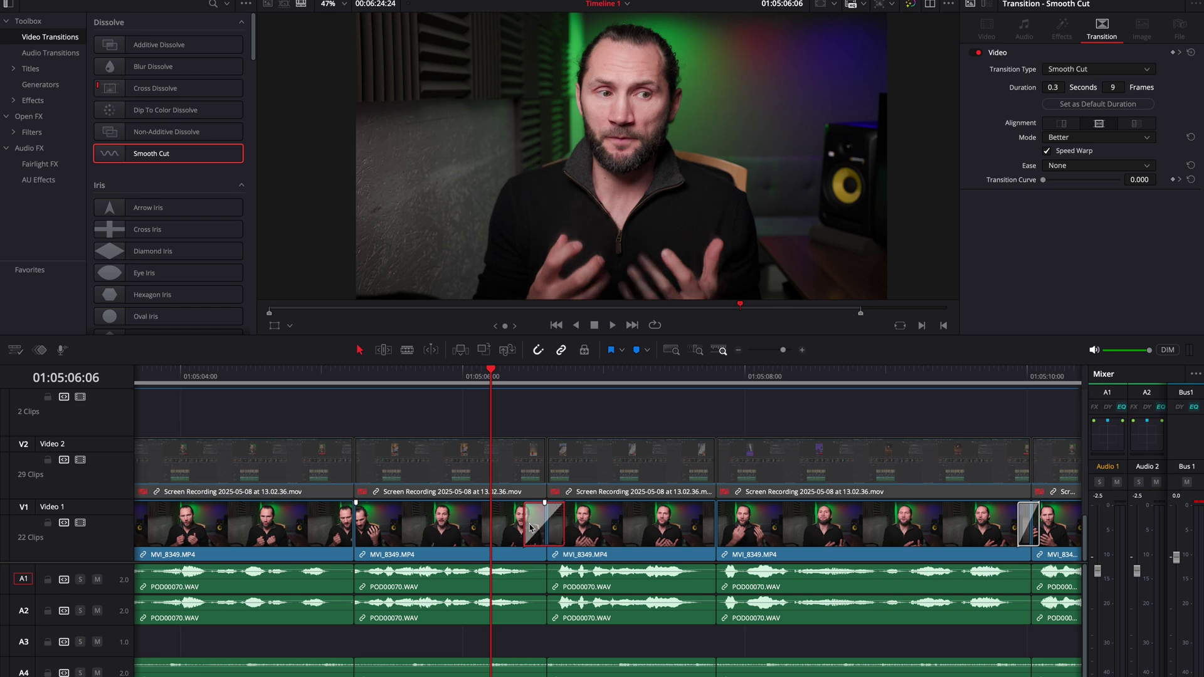
click(509, 379)
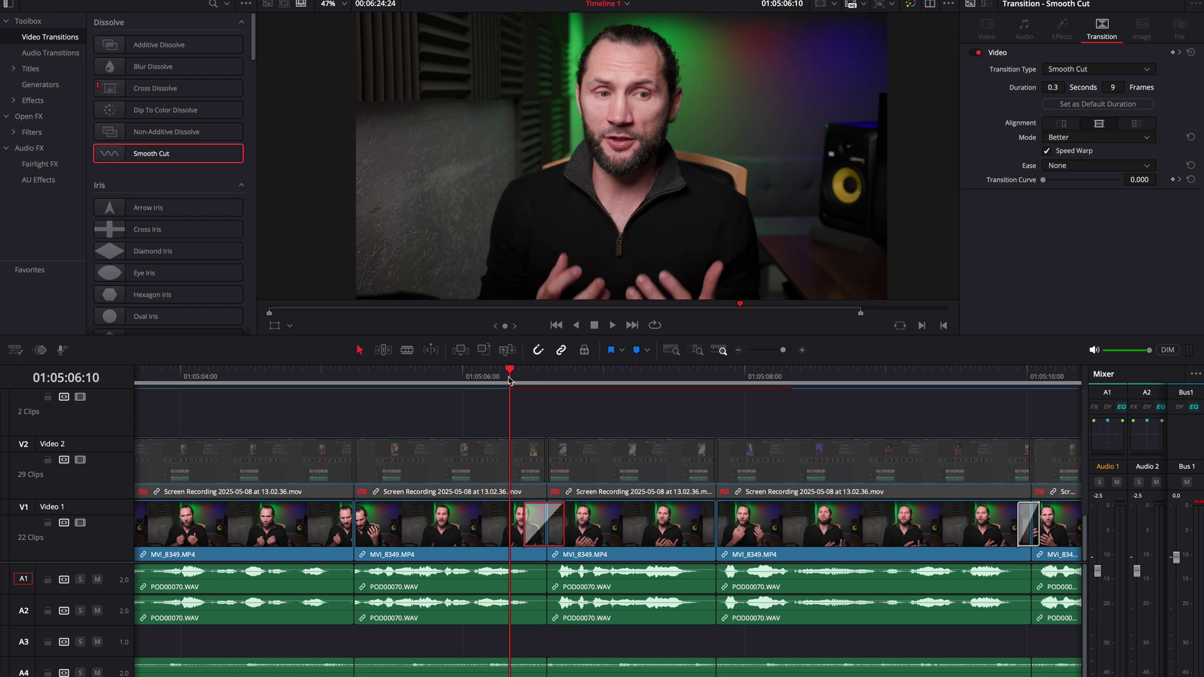
drag(510, 380, 520, 382)
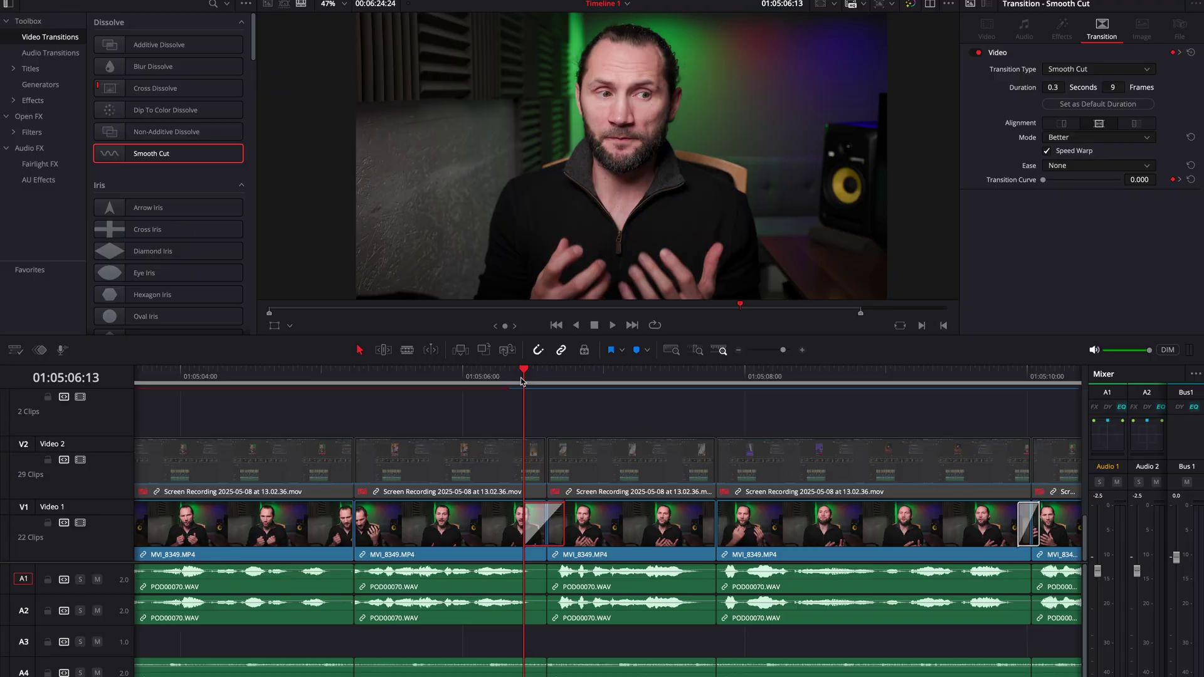
key(space)
key(space)
key(space)
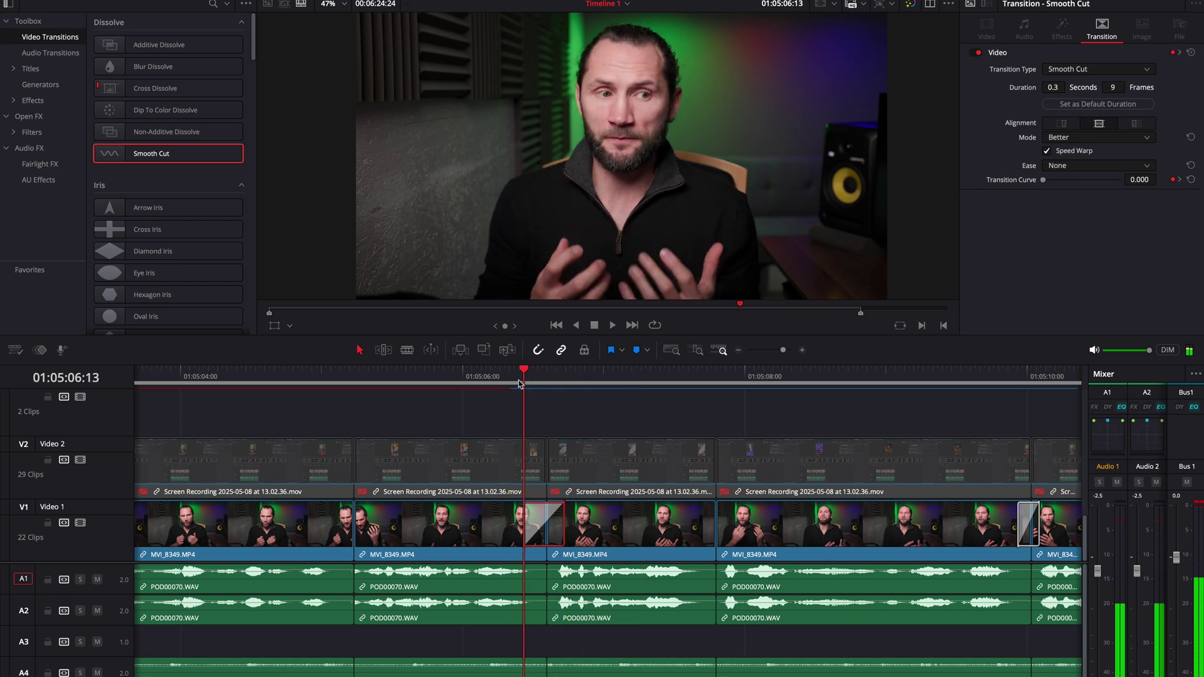
key(space)
key(space)
key(space)
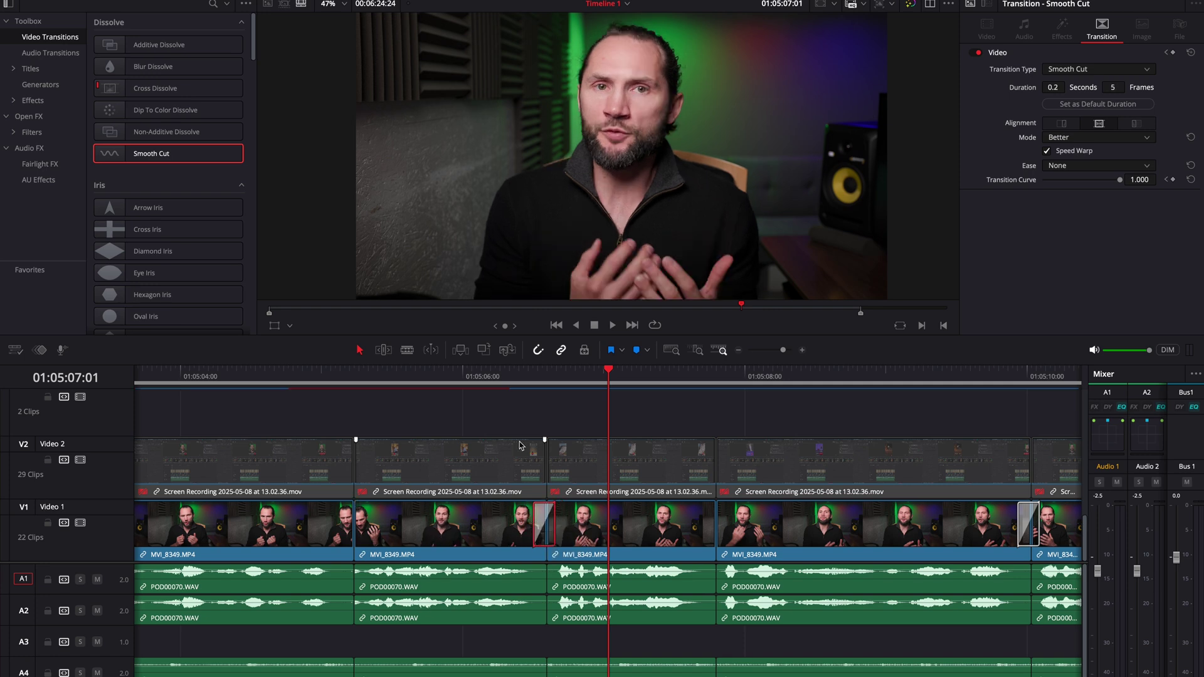
click(524, 383)
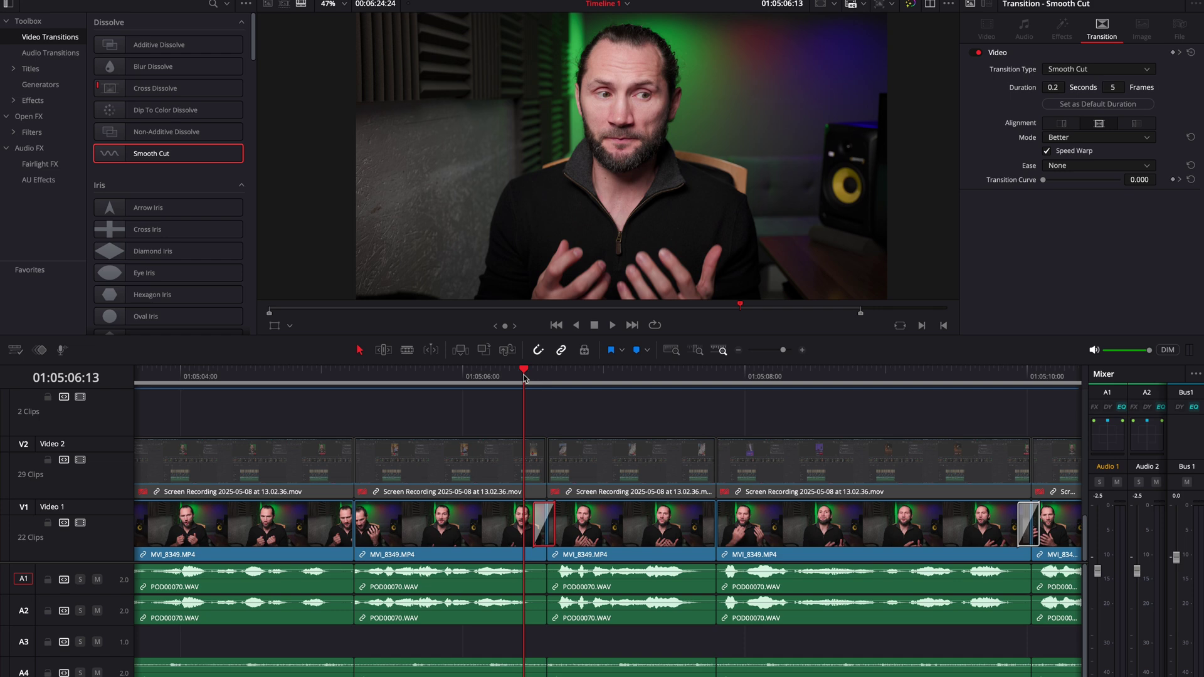
drag(523, 375, 528, 374)
key(/)
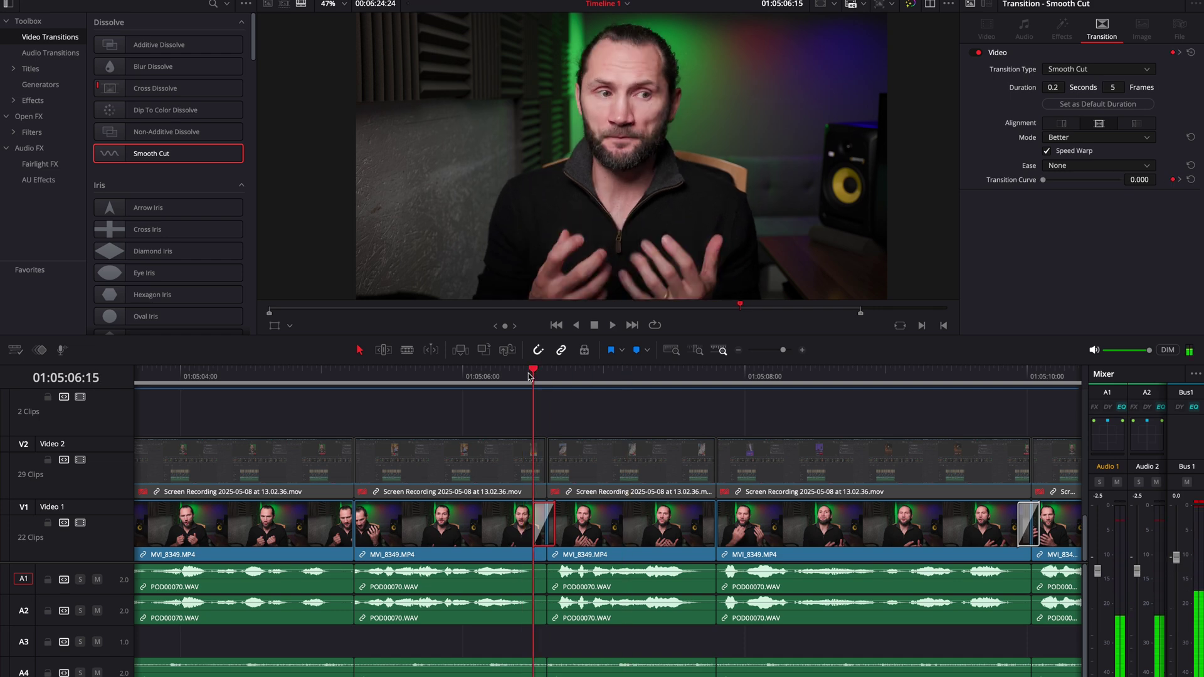
key(/)
key(/)
key(/)
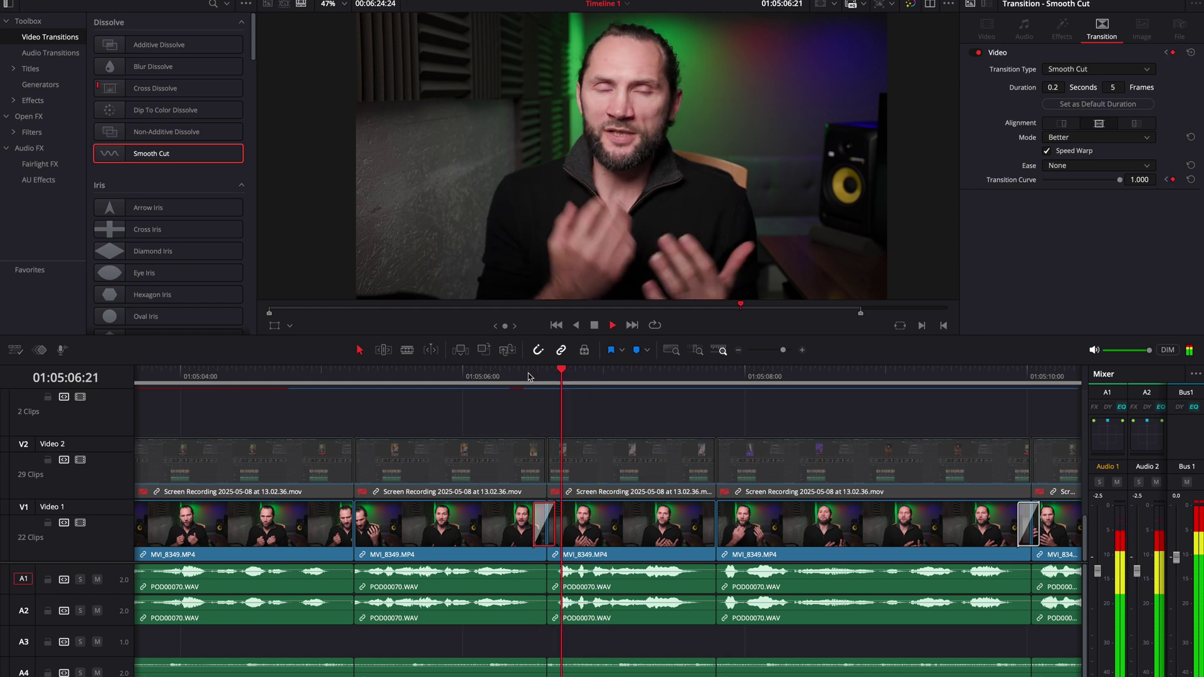
click(521, 376)
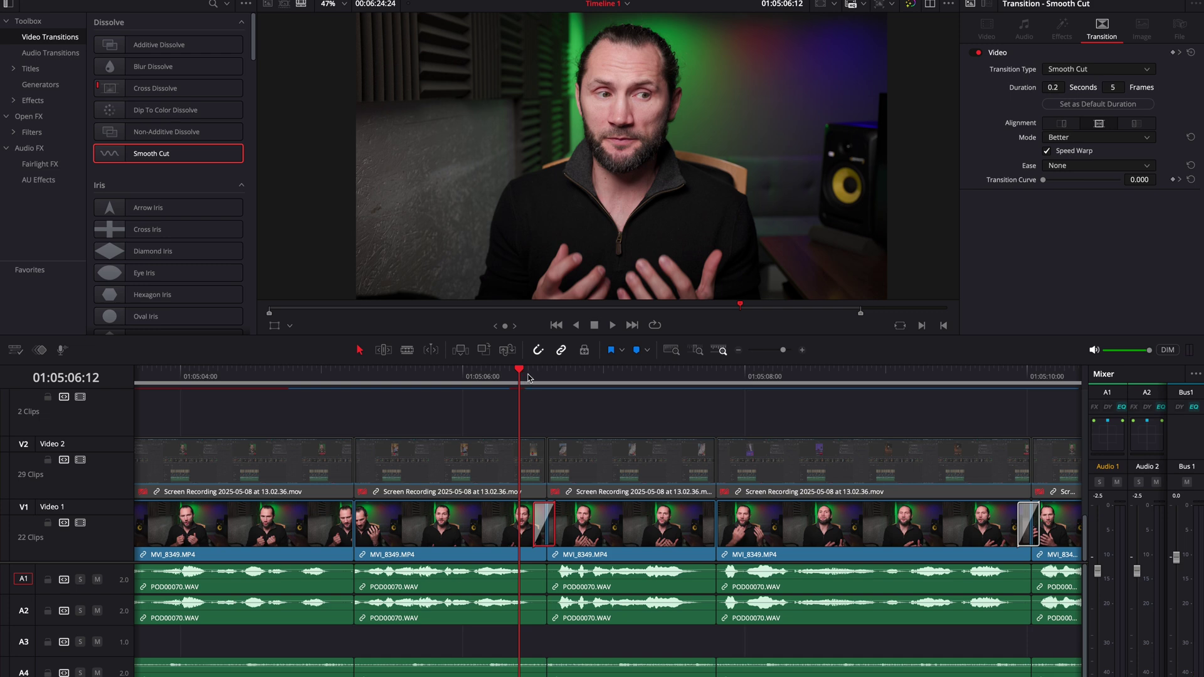
key(space)
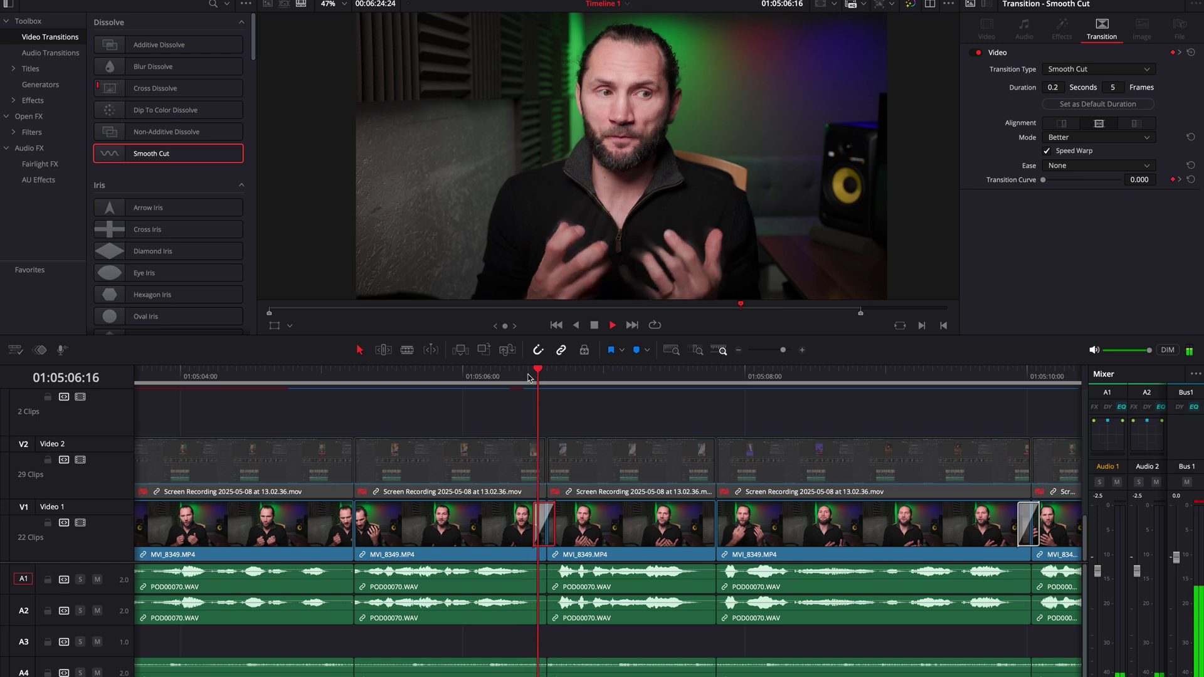